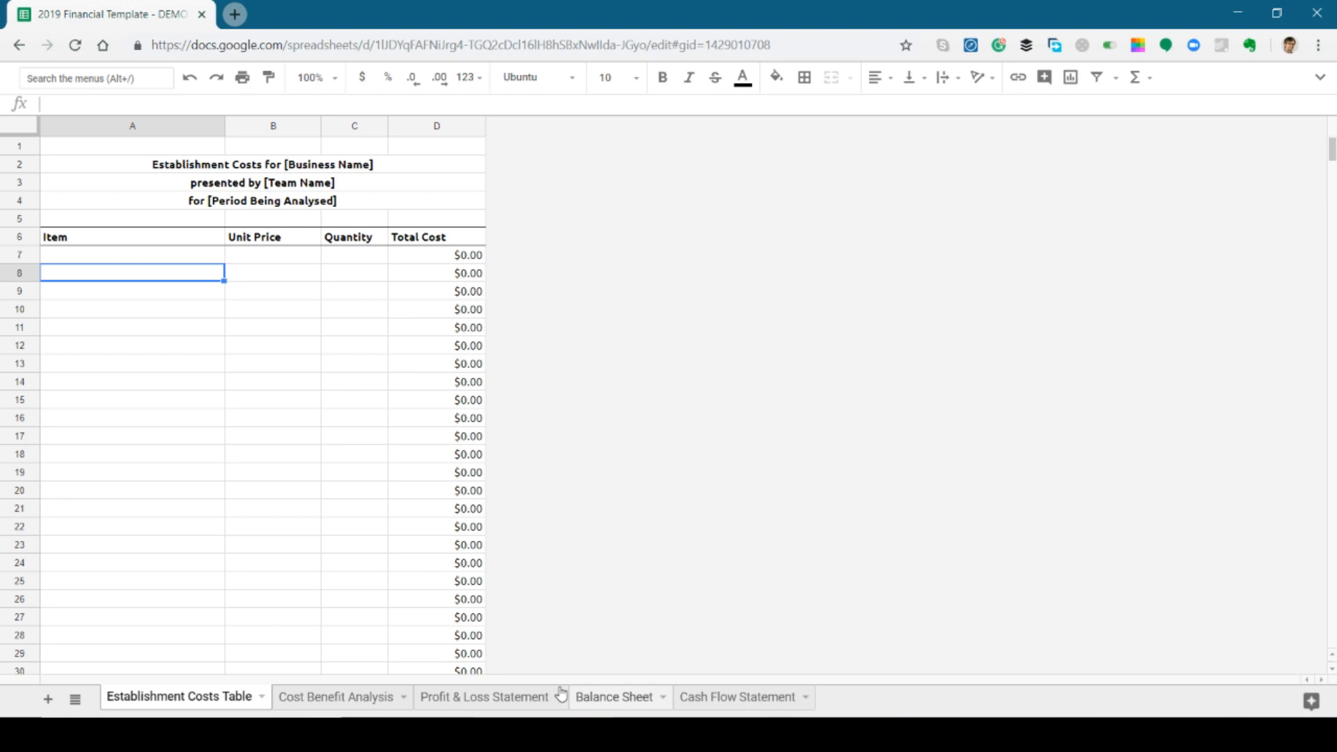
- Review the template's sheets and delete the Cash Flow Statement sheet
click(360, 700)
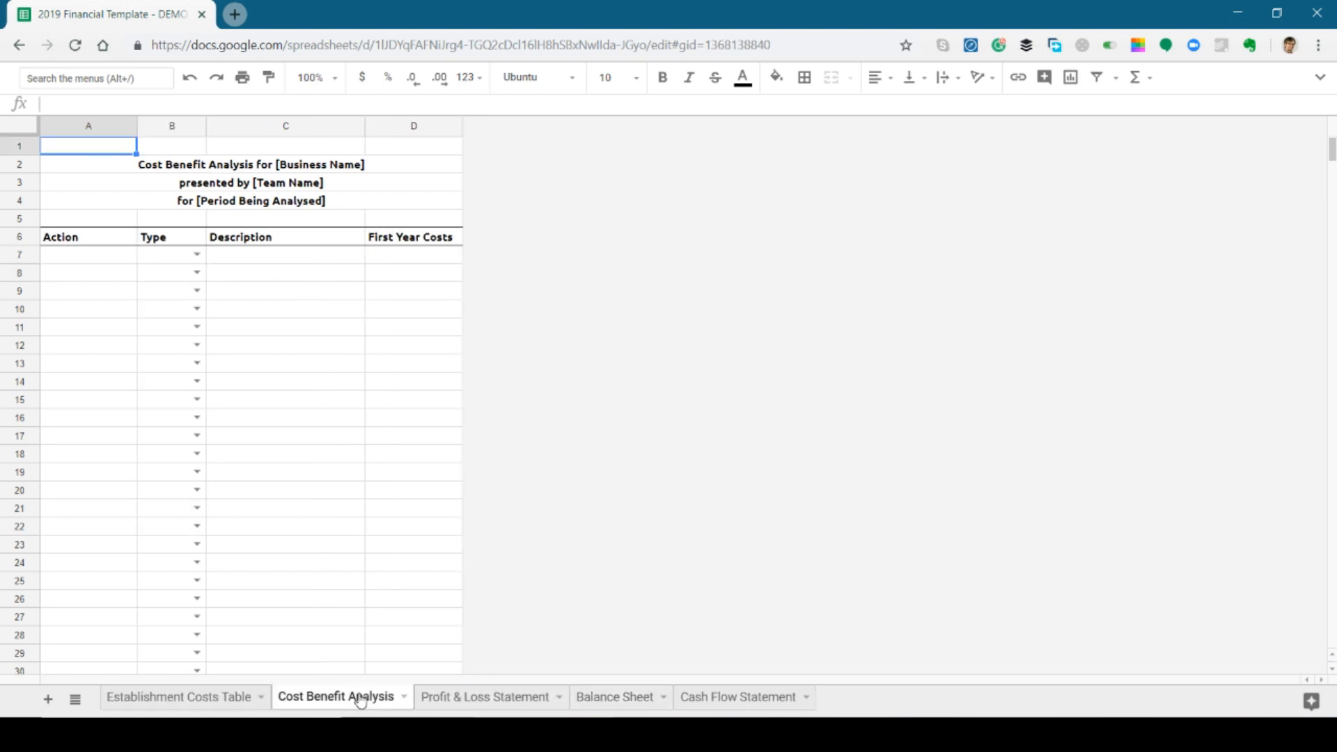
click(458, 704)
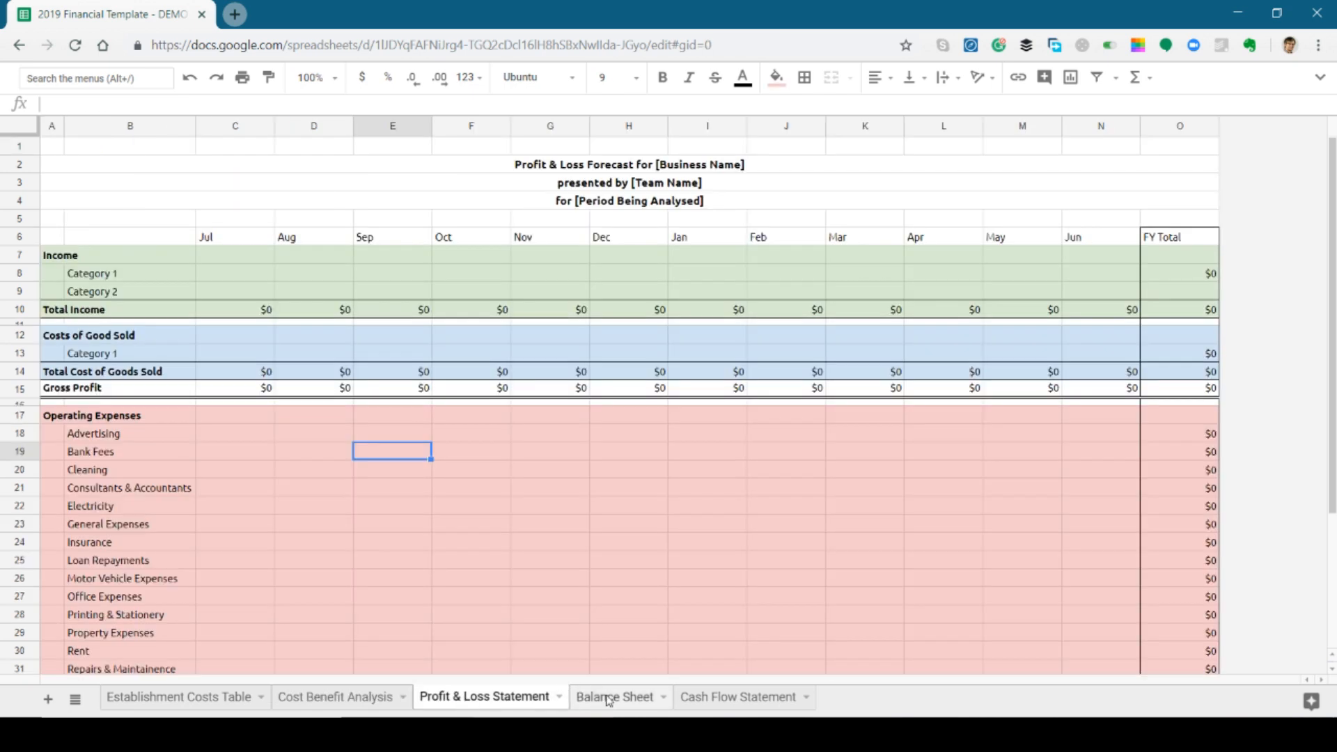
click(609, 700)
click(723, 700)
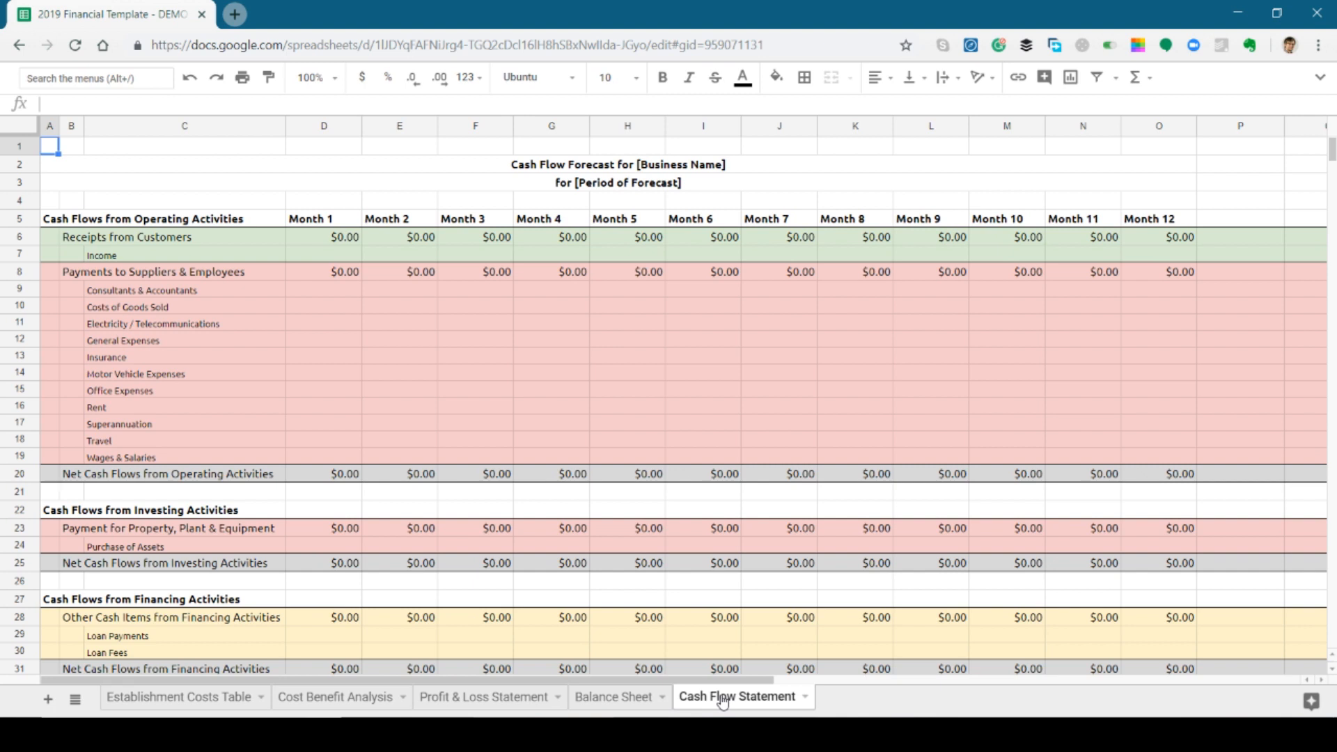
right_click(722, 702)
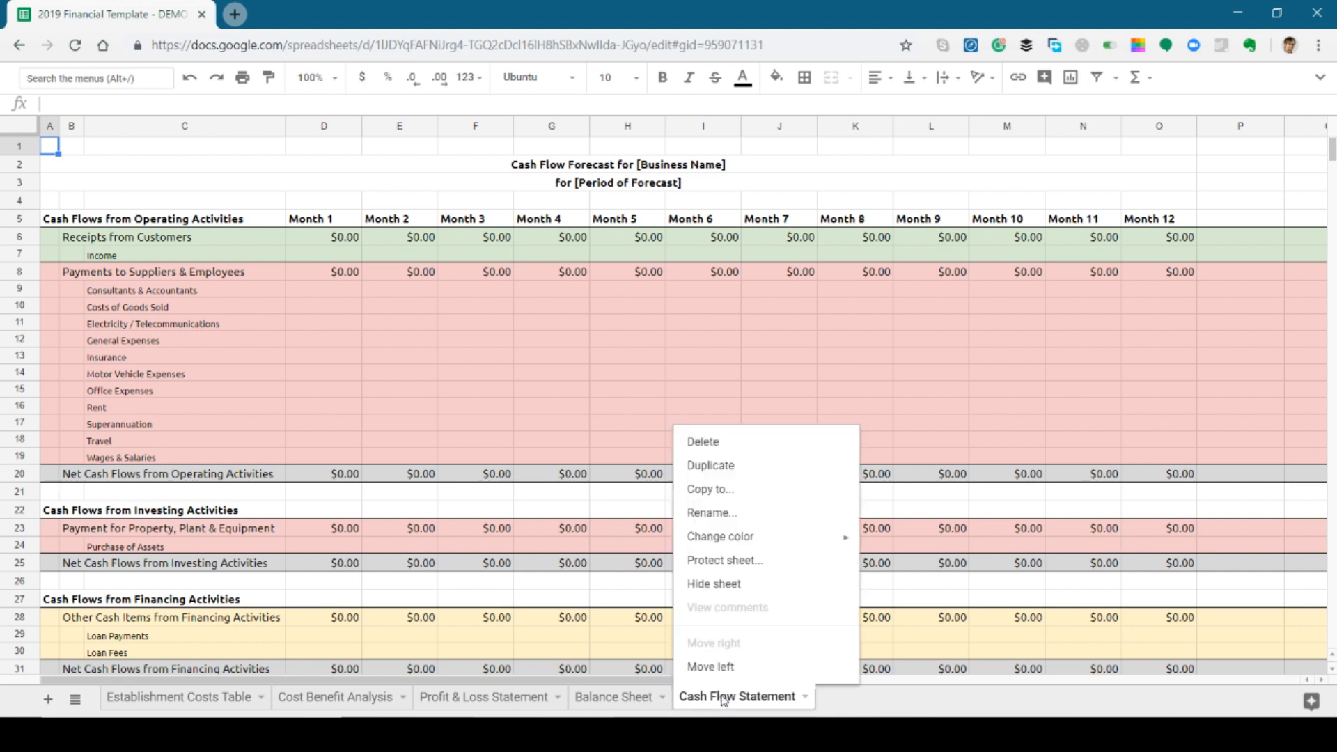
click(738, 451)
click(495, 424)
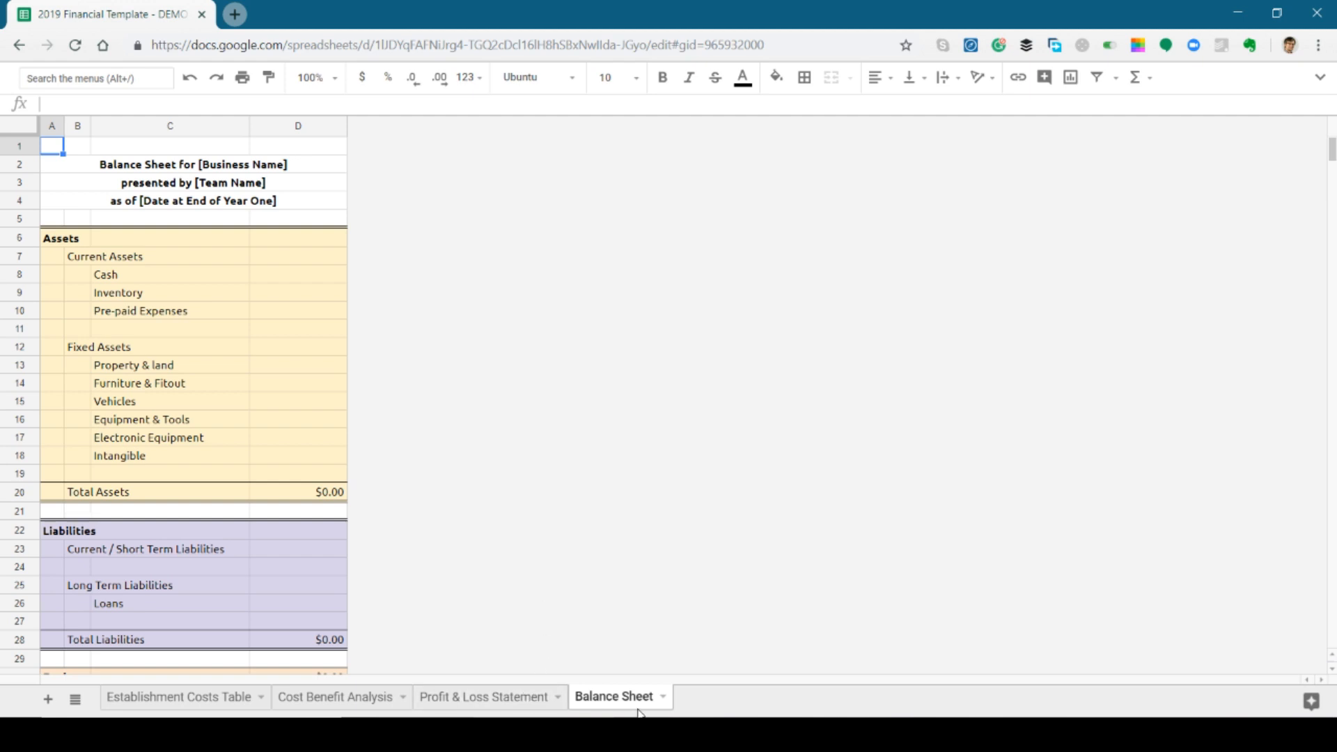
- On the Profit & Loss Statement, enter Category 2 income of 100, 200, 300 and 500 for July through October
right_click(641, 701)
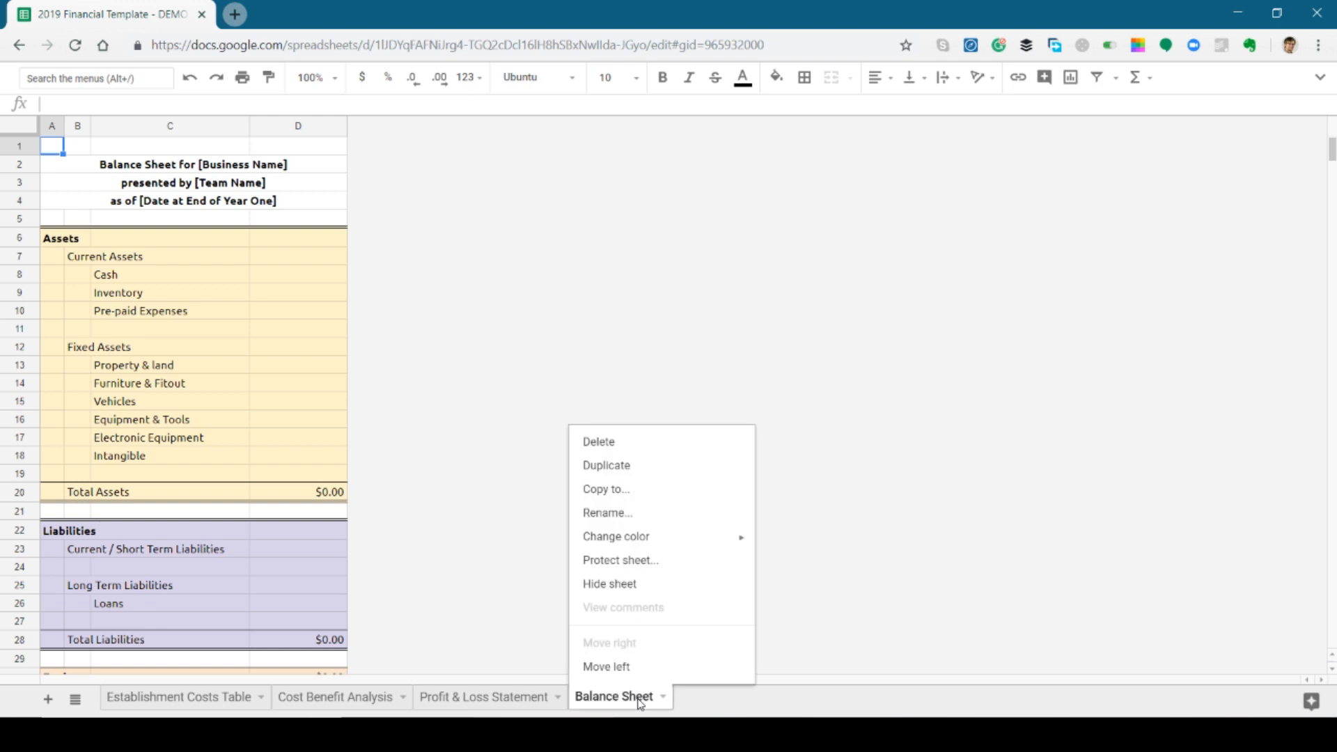
click(500, 698)
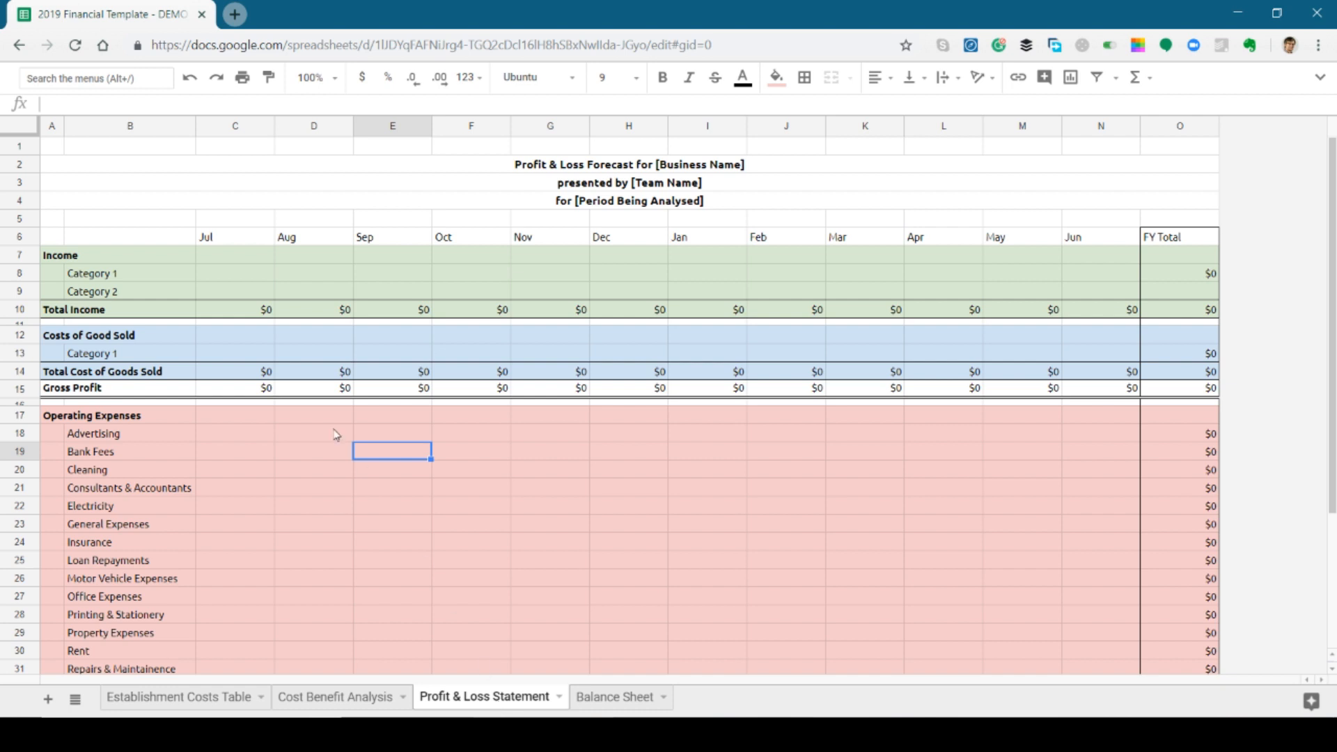
click(259, 296)
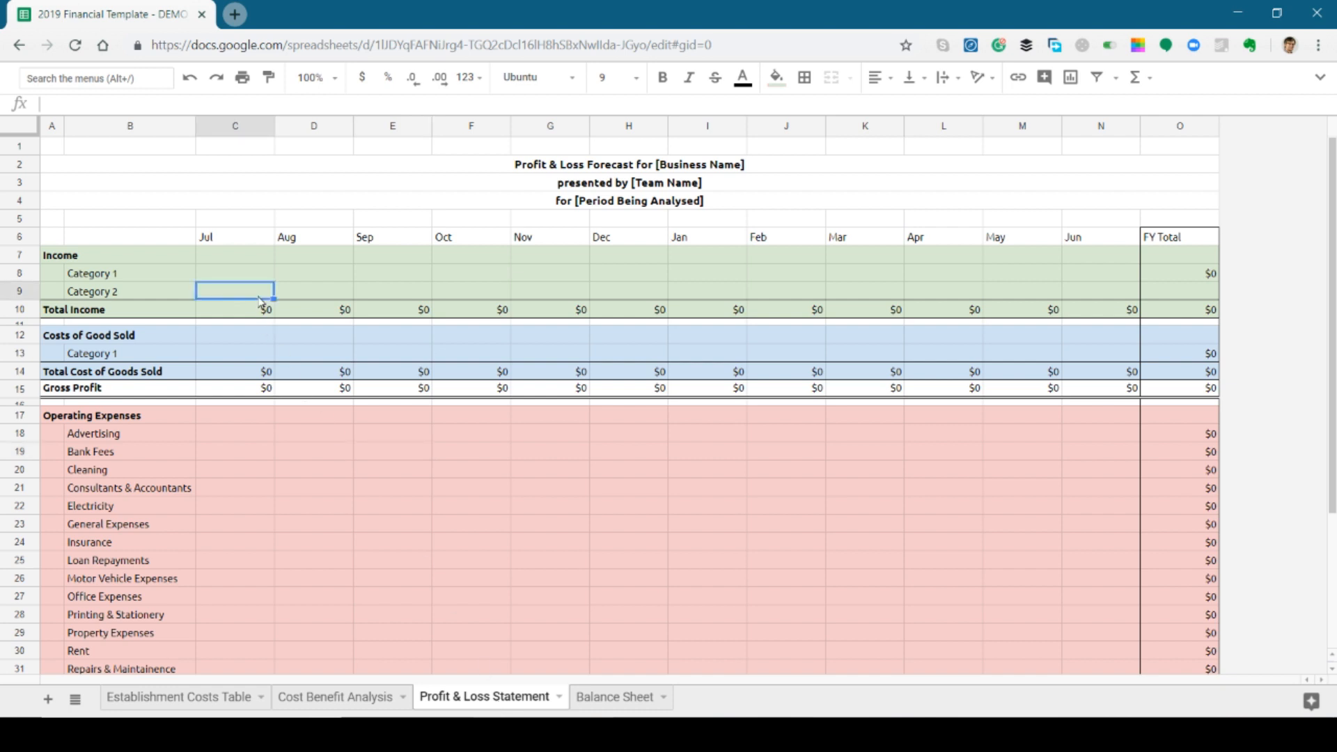
text(100)
key(Tab)
text(200)
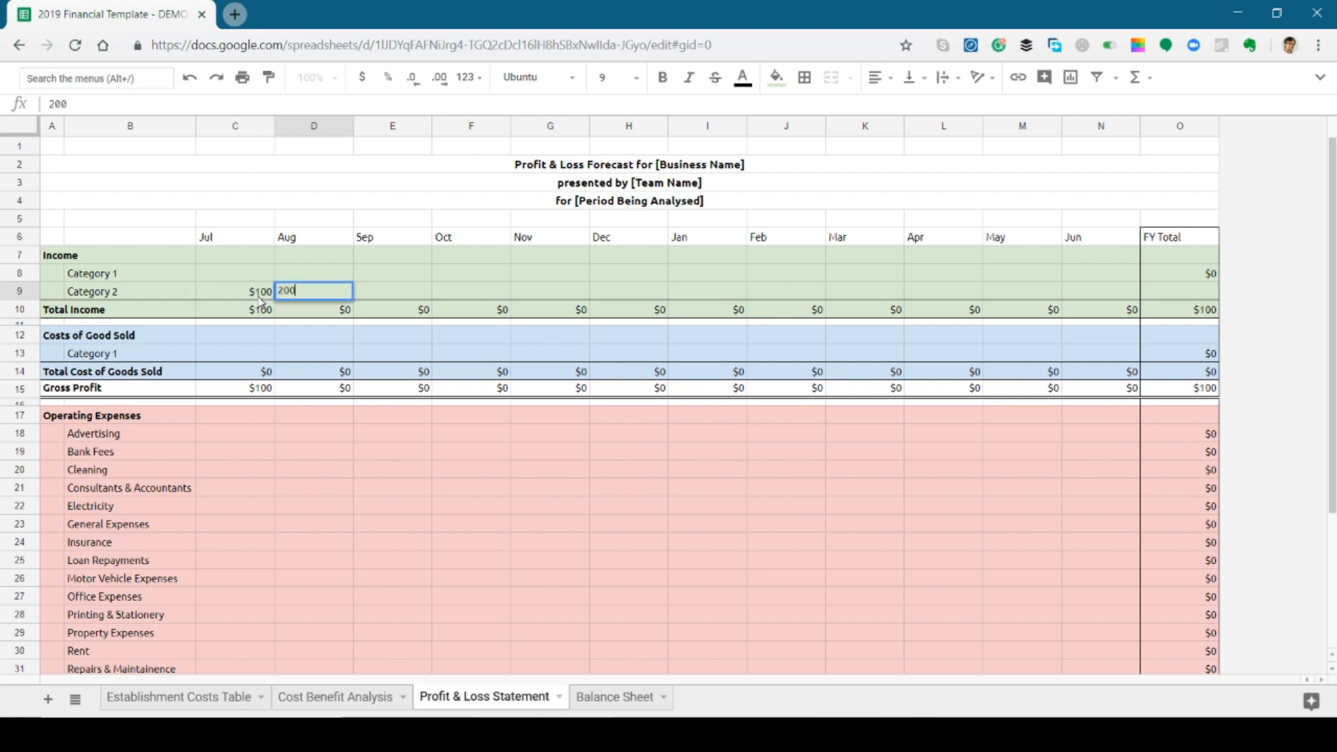
key(Tab)
text(300)
key(Tab)
text(500)
key(Tab)
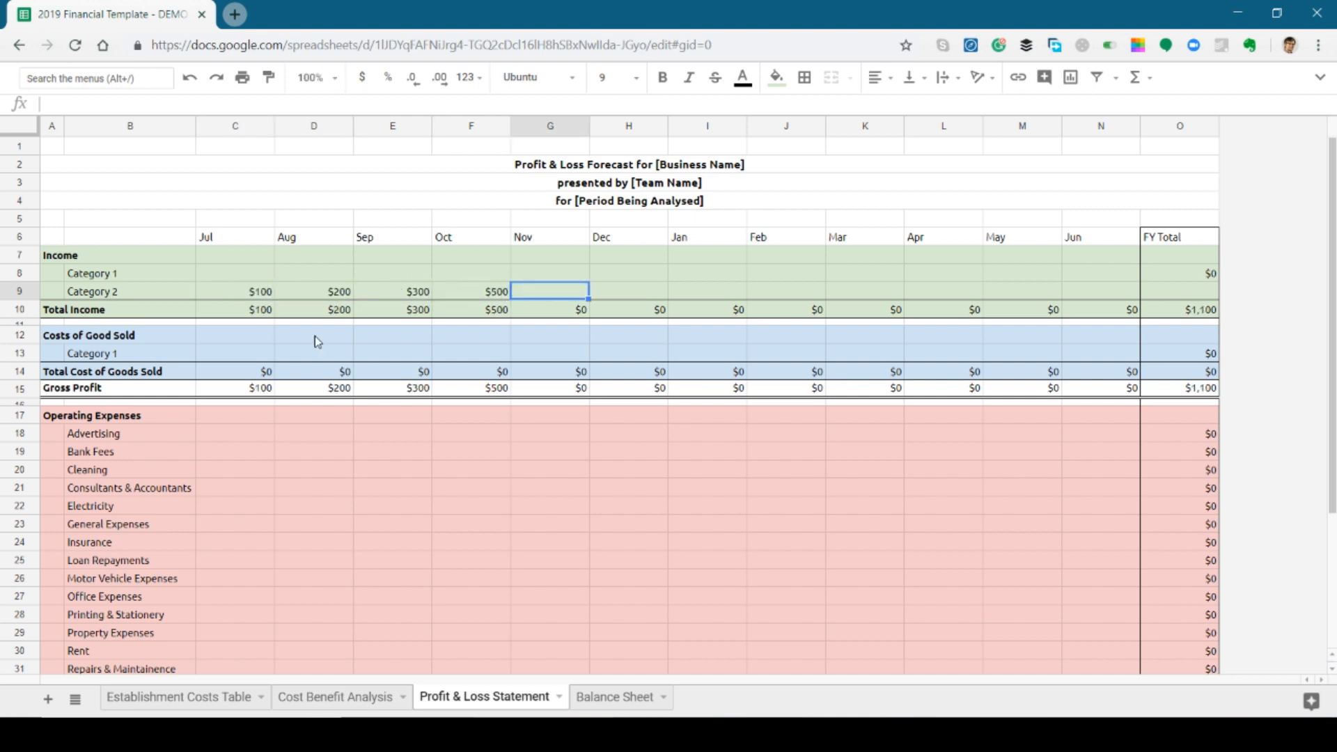
- Total Category 2 income in the FY Total cell O9 with =SUM(C9:N9)
click(1200, 292)
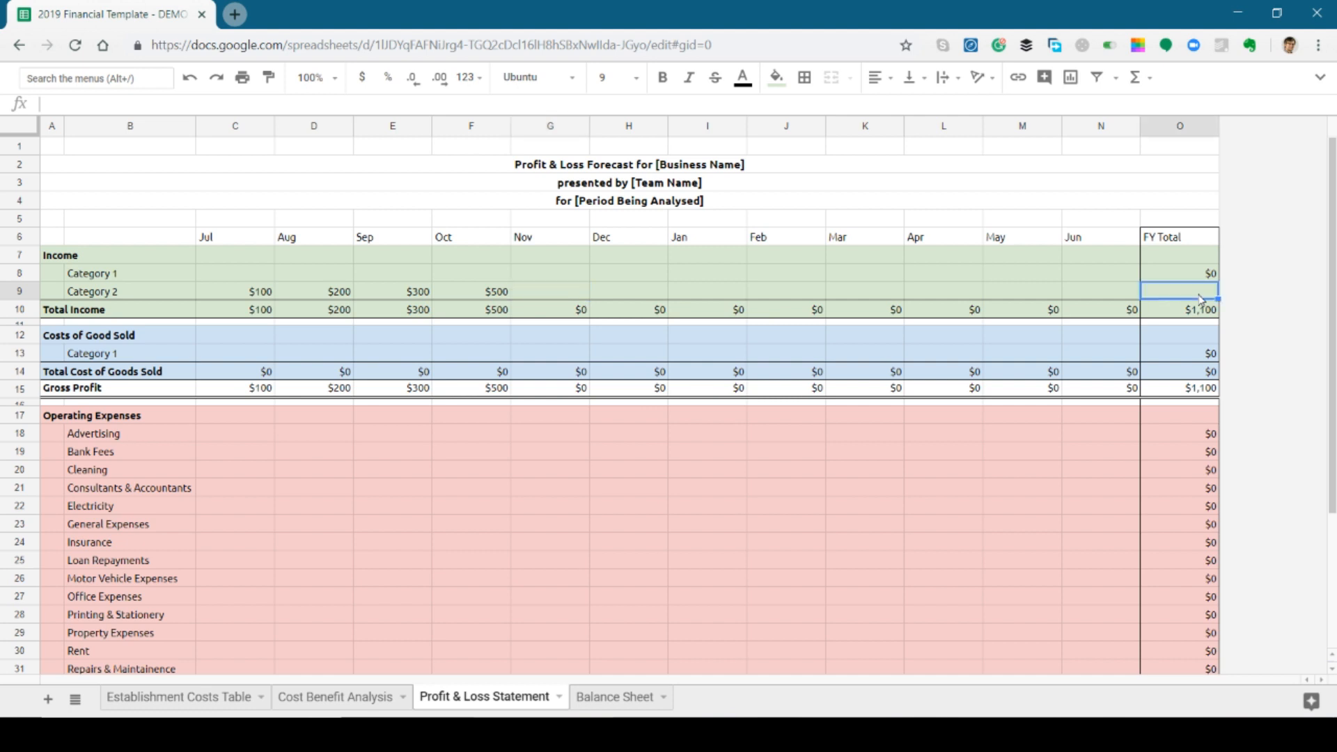
text(=SUM()
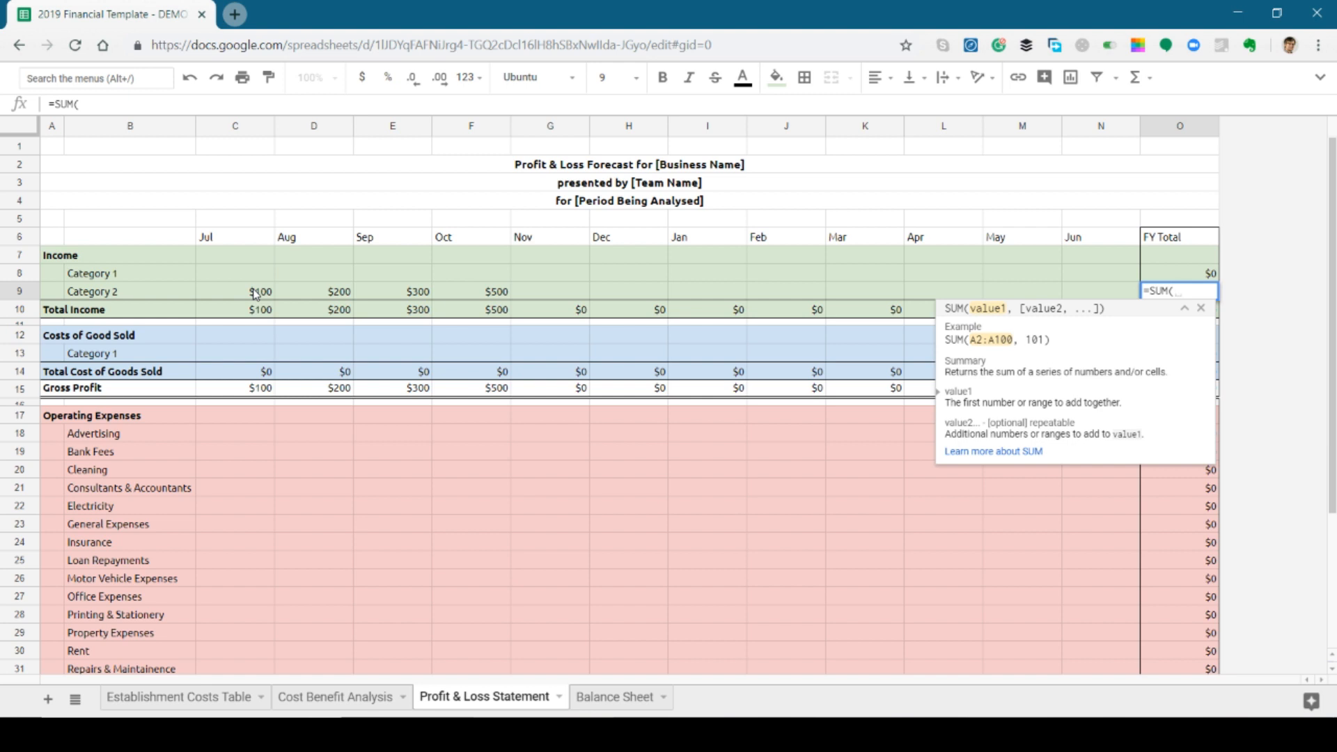
drag(255, 295, 462, 303)
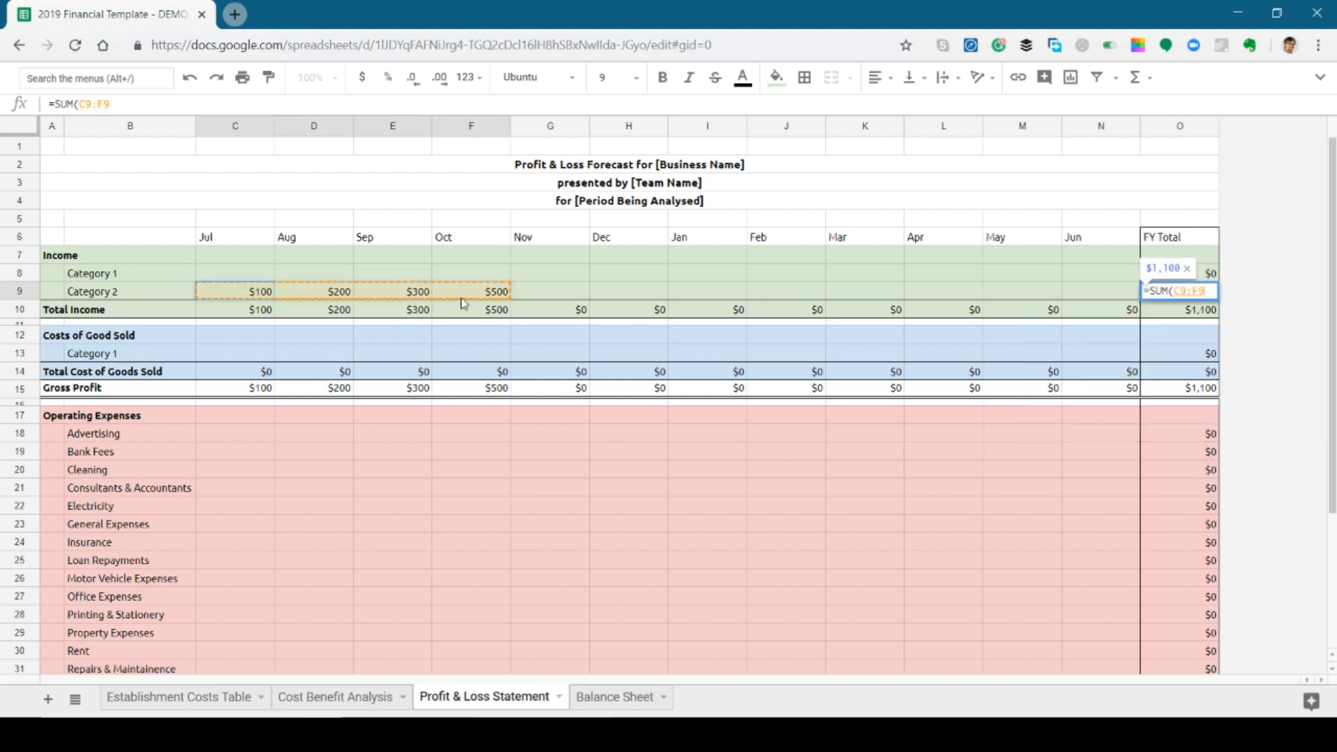
drag(461, 298, 1087, 302)
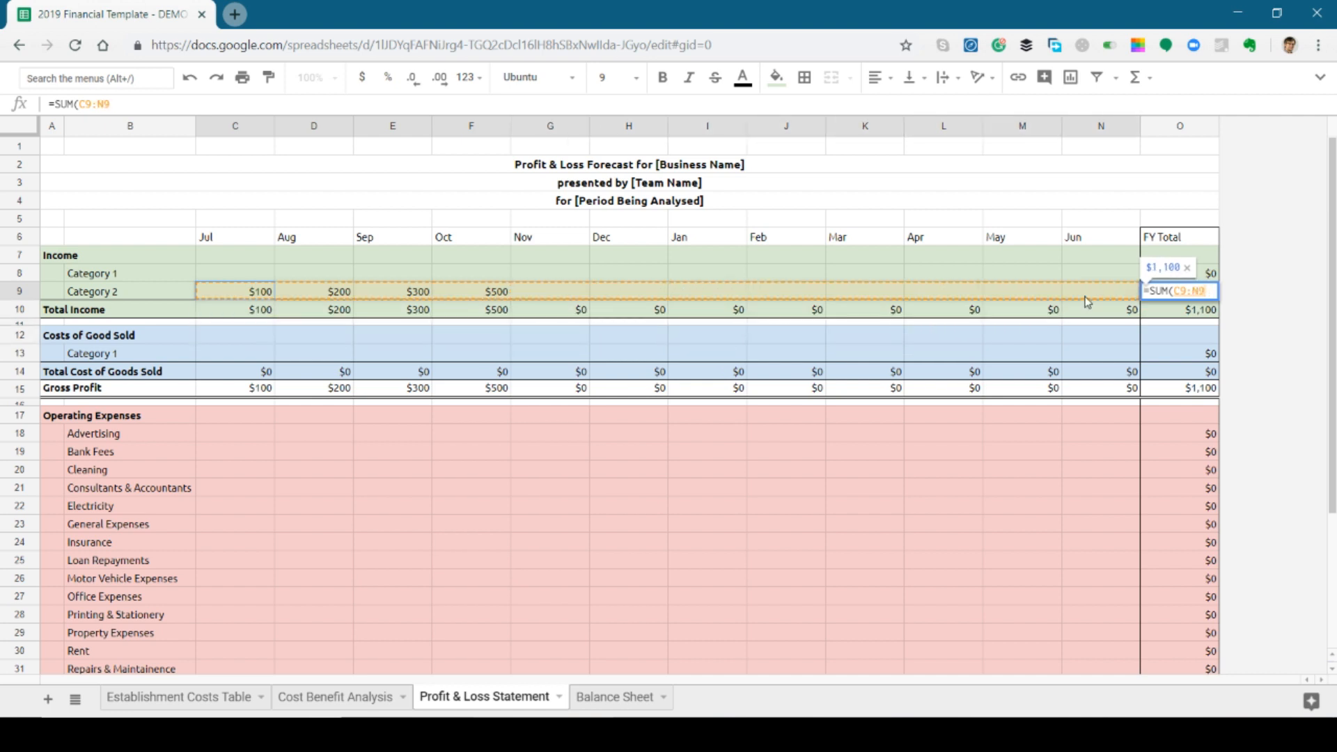
text())
key(Return)
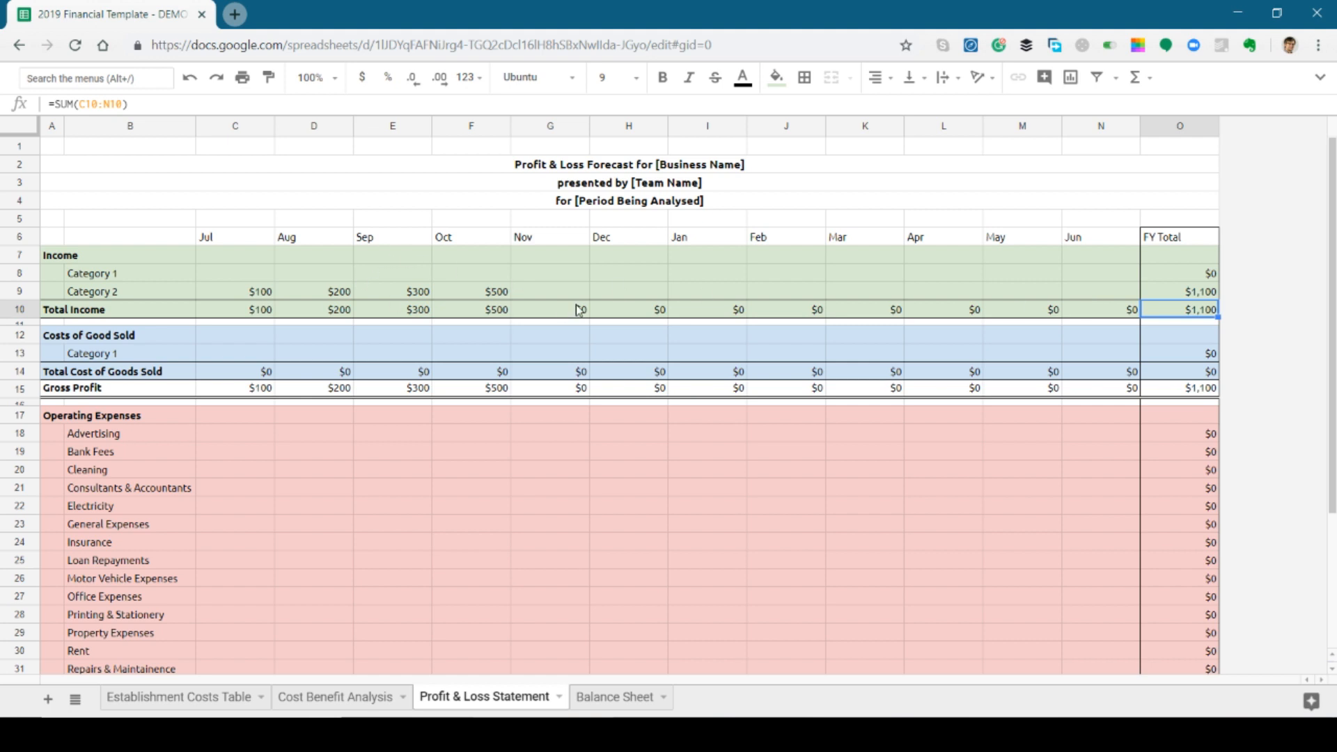
- Enter 1500 as the January income for Category 2
click(695, 294)
text(1500)
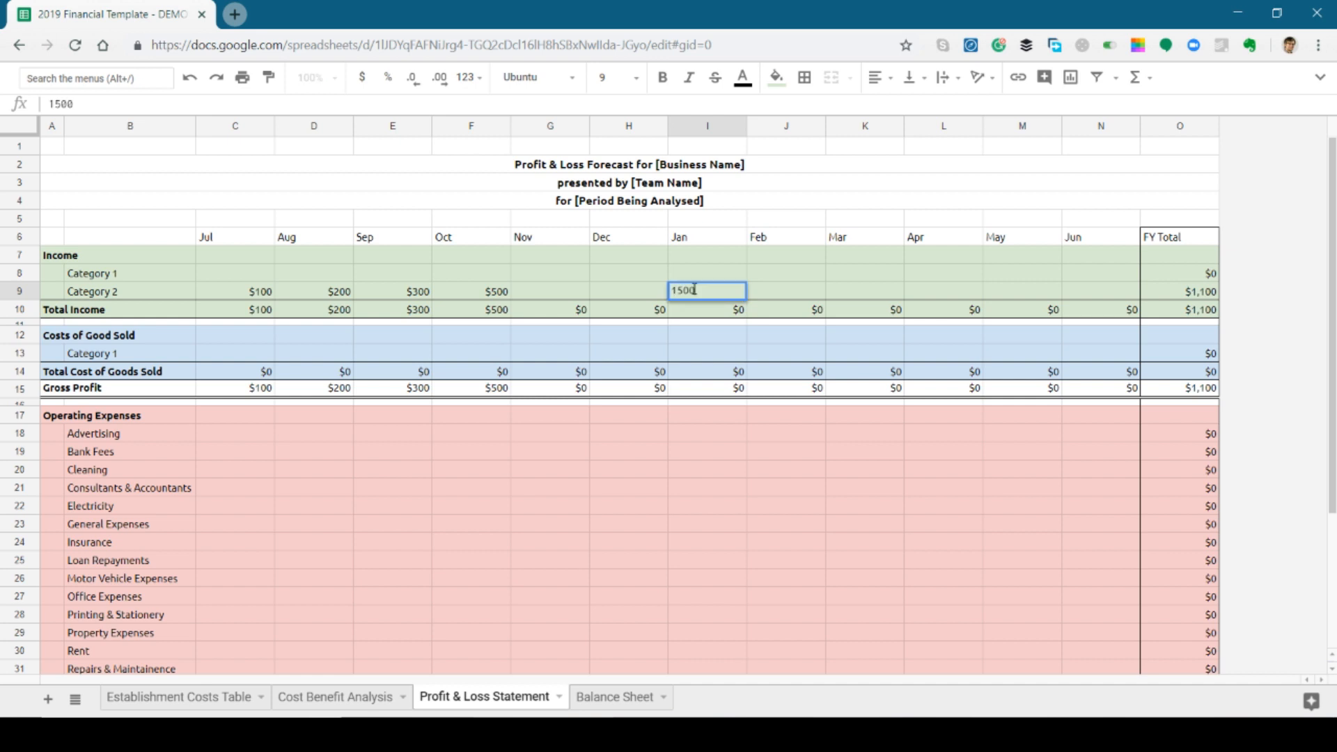
key(Return)
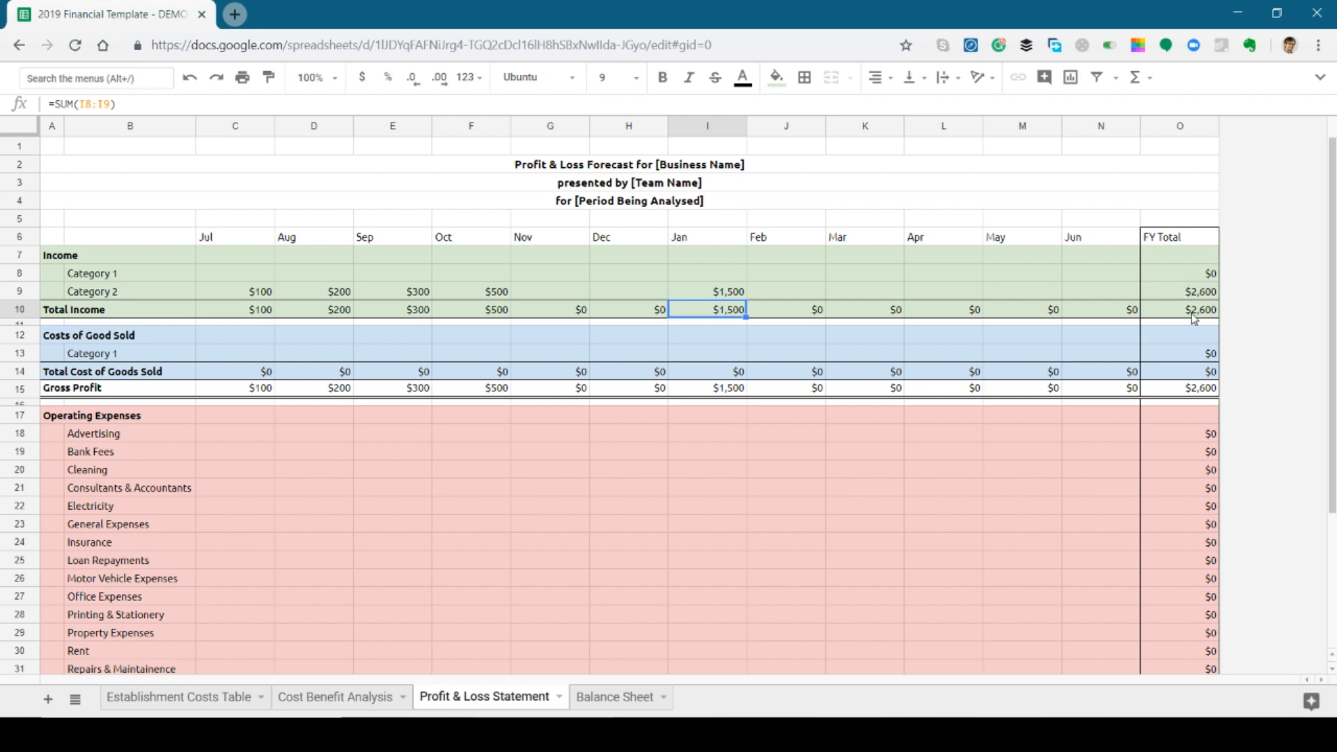
- Calculate December's Category 1 cost of goods sold in H13 as half of January's Category 2 income with =I9/2
key(Down)
key(Down)
key(Down)
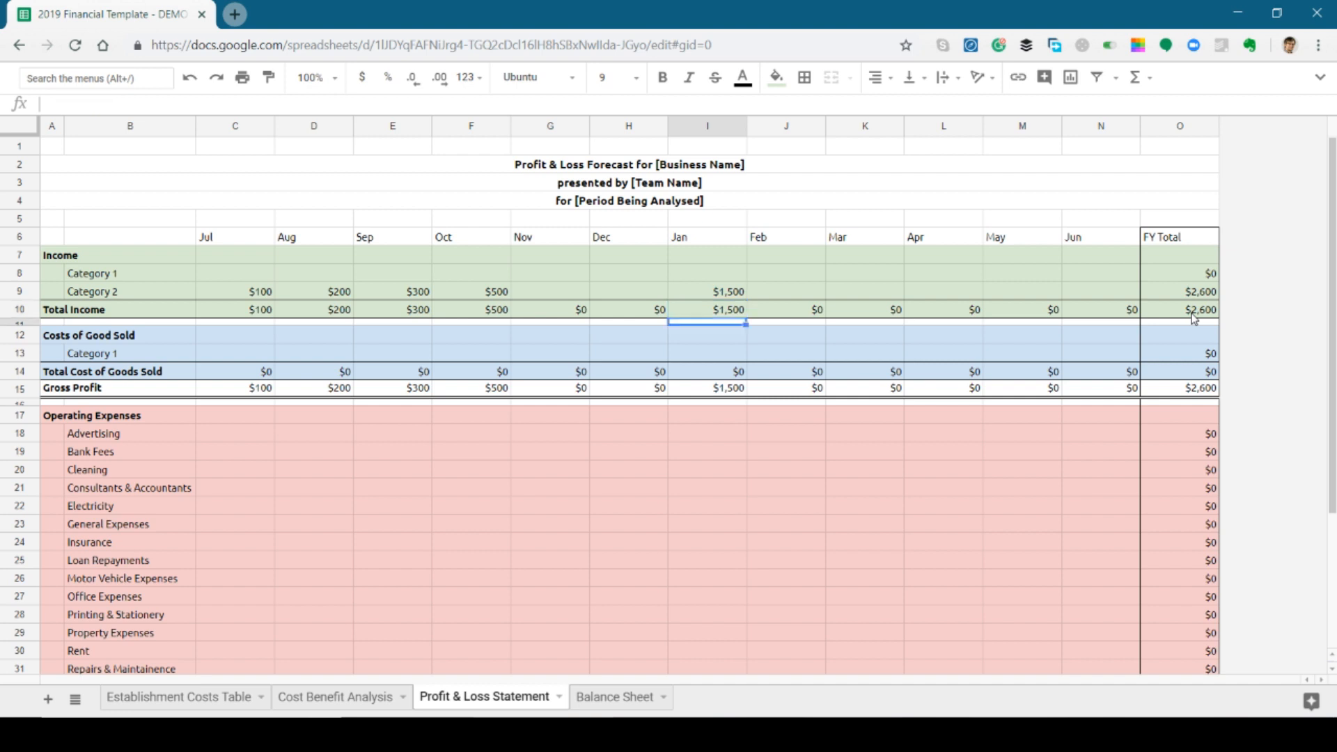
key(Left)
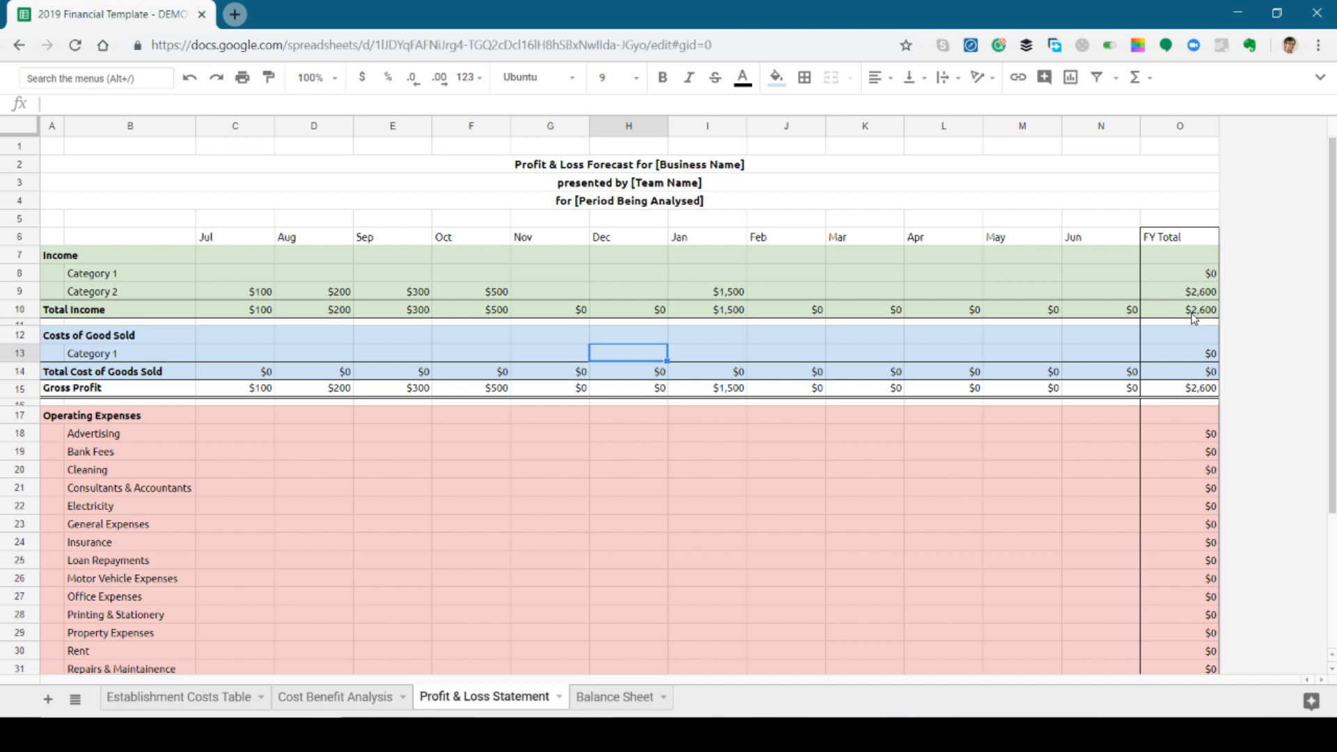
text(=)
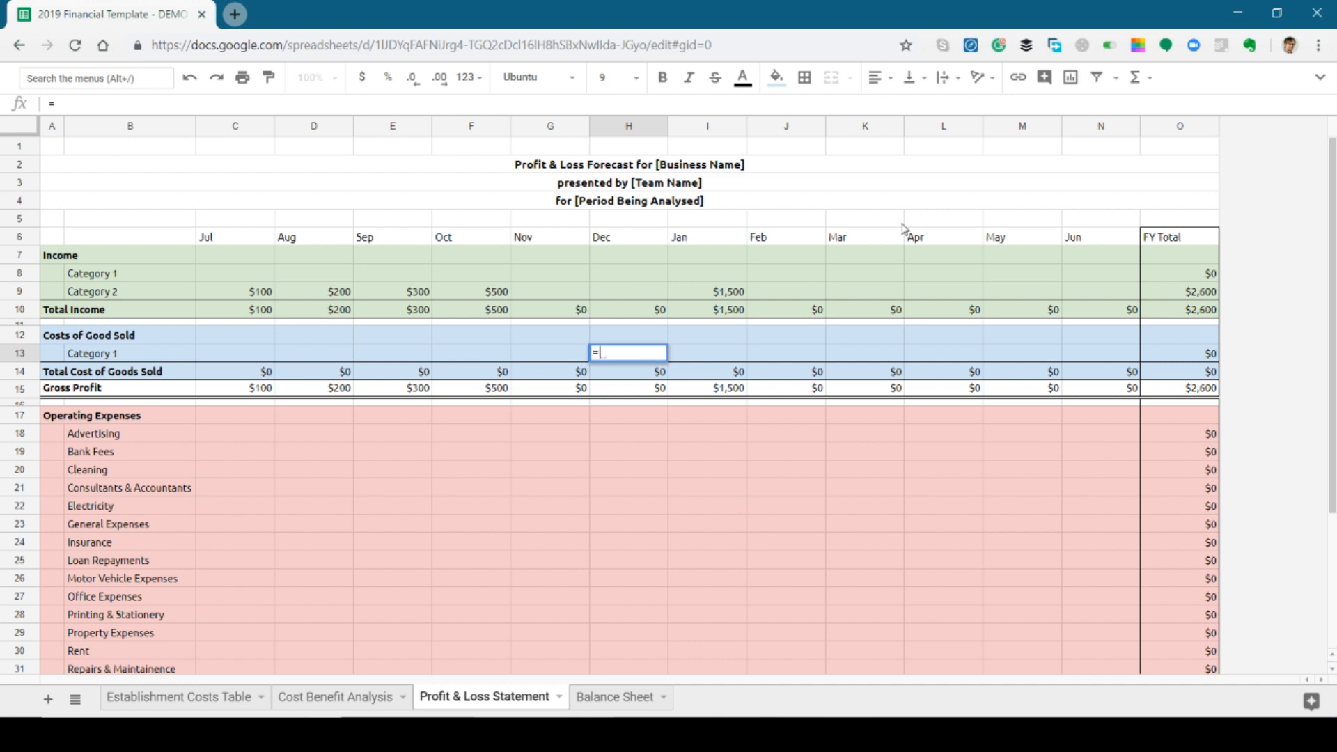
click(719, 292)
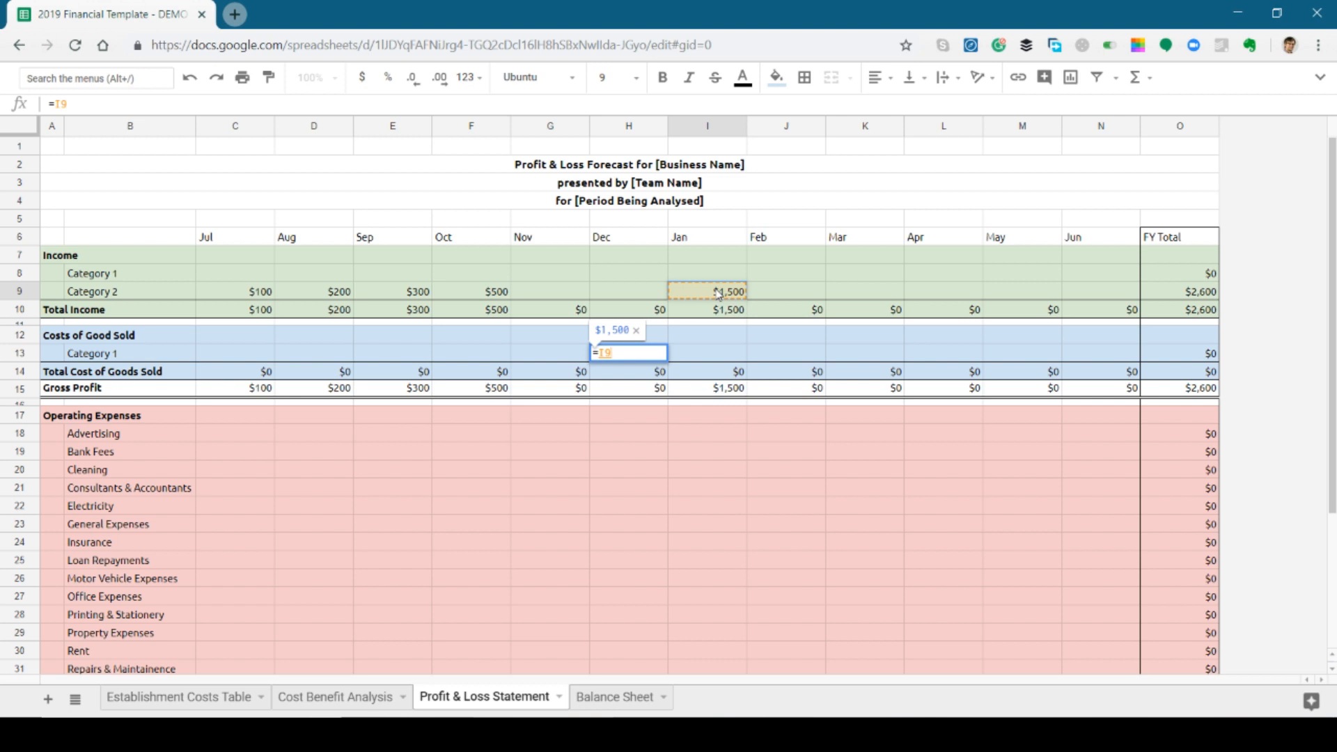
text(/2)
key(Return)
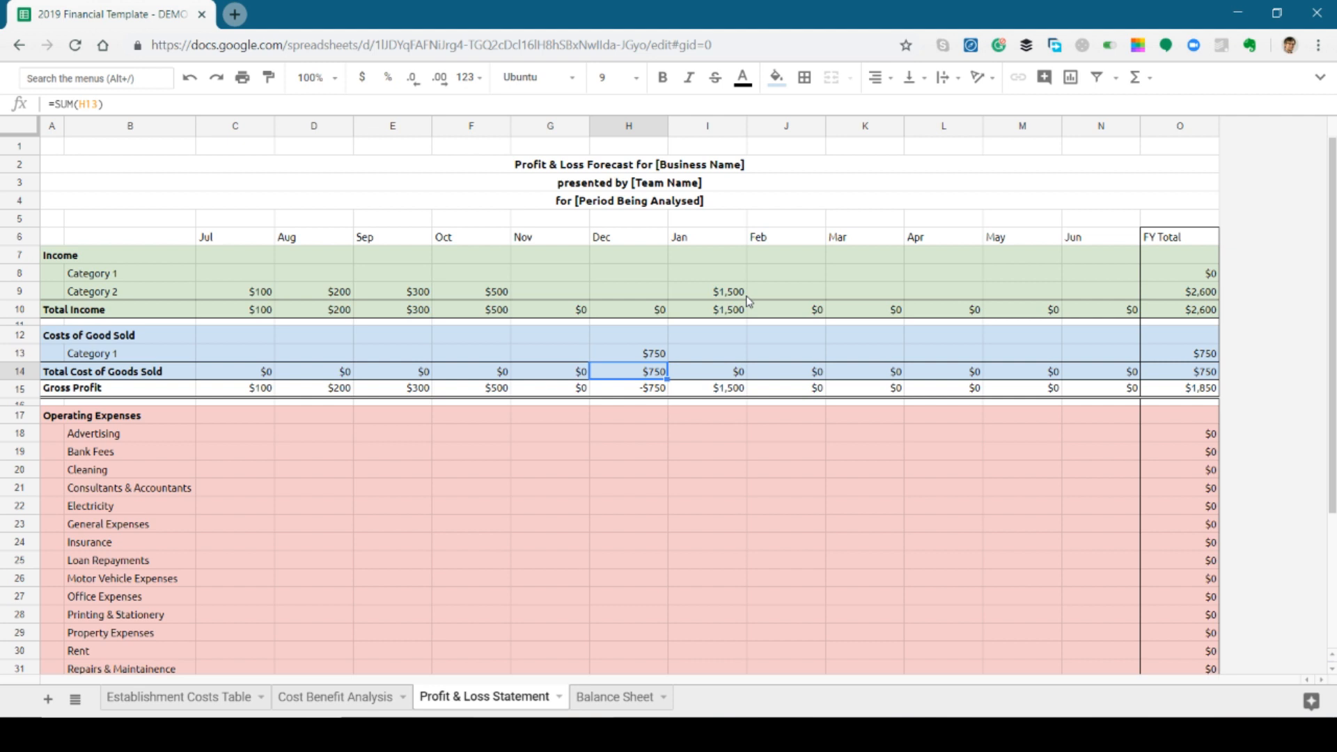
- Set January's Category 2 income to 2200 and check the dependent cost formula in H13
click(742, 295)
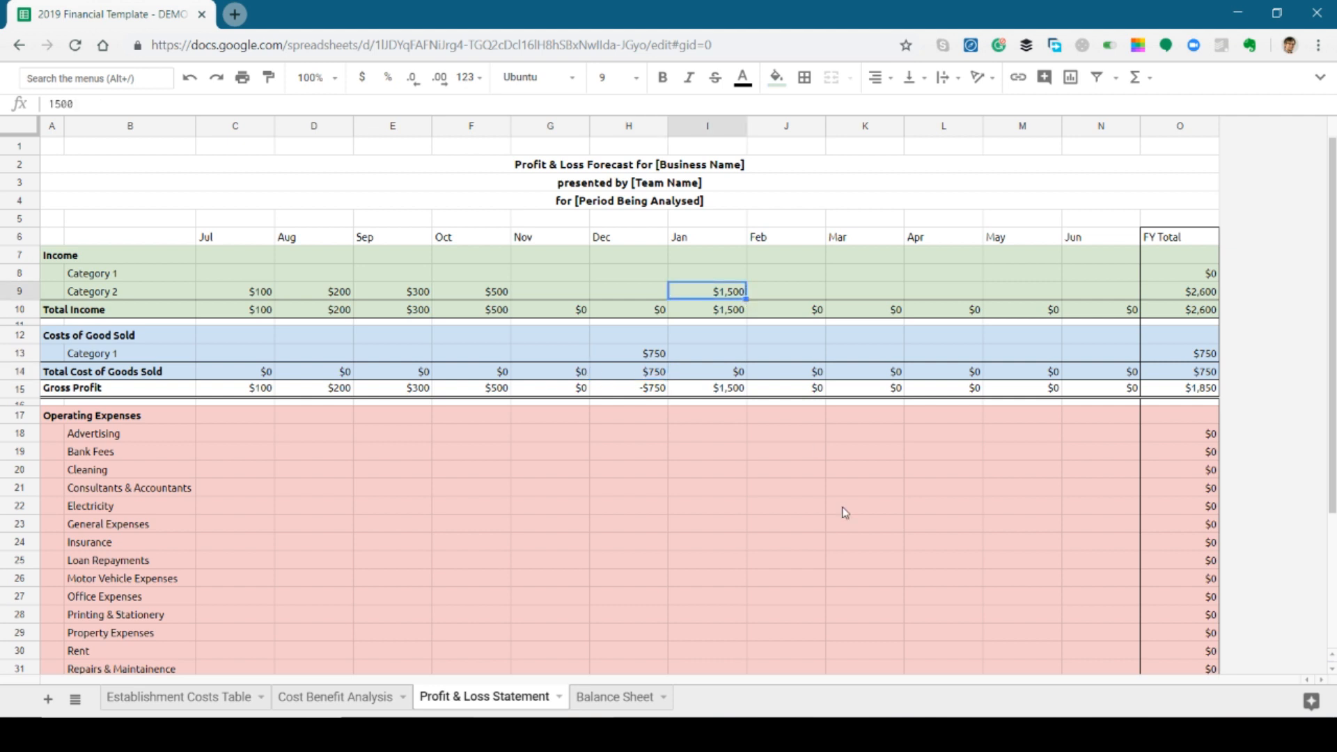
text(2200)
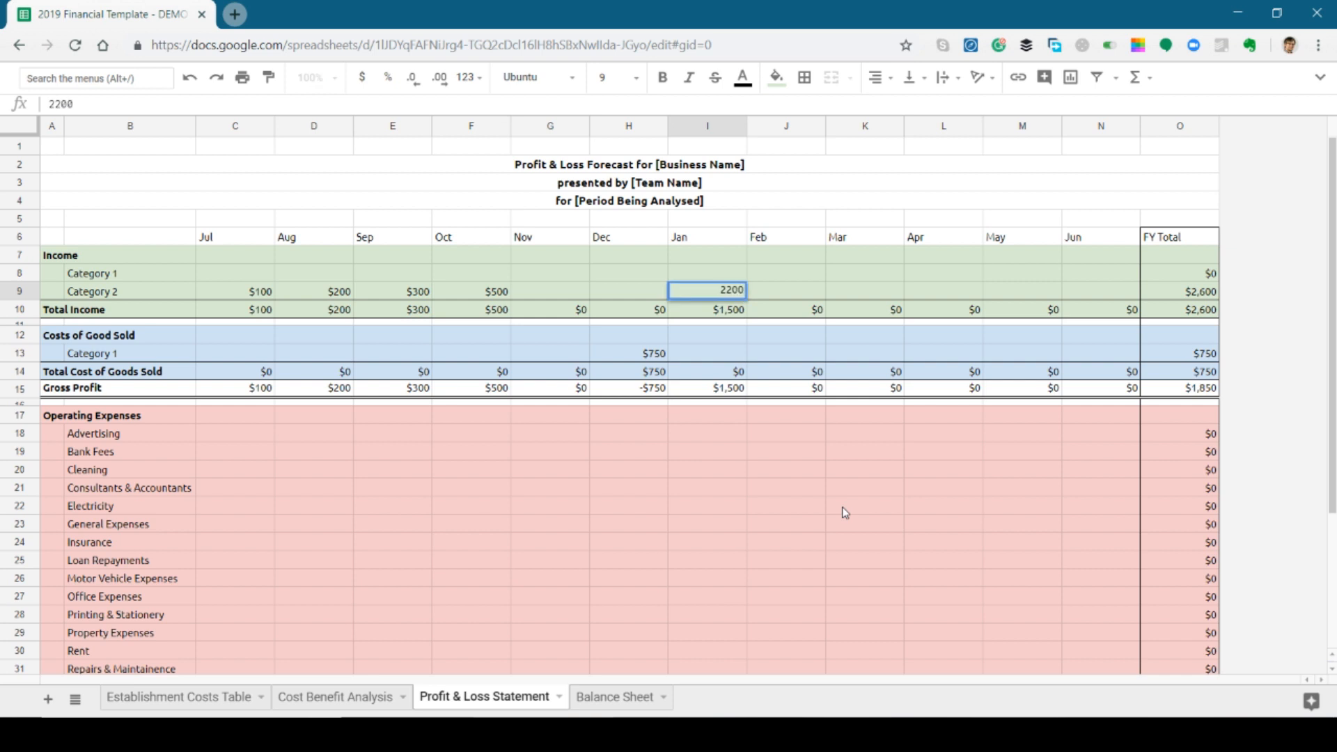
key(Return)
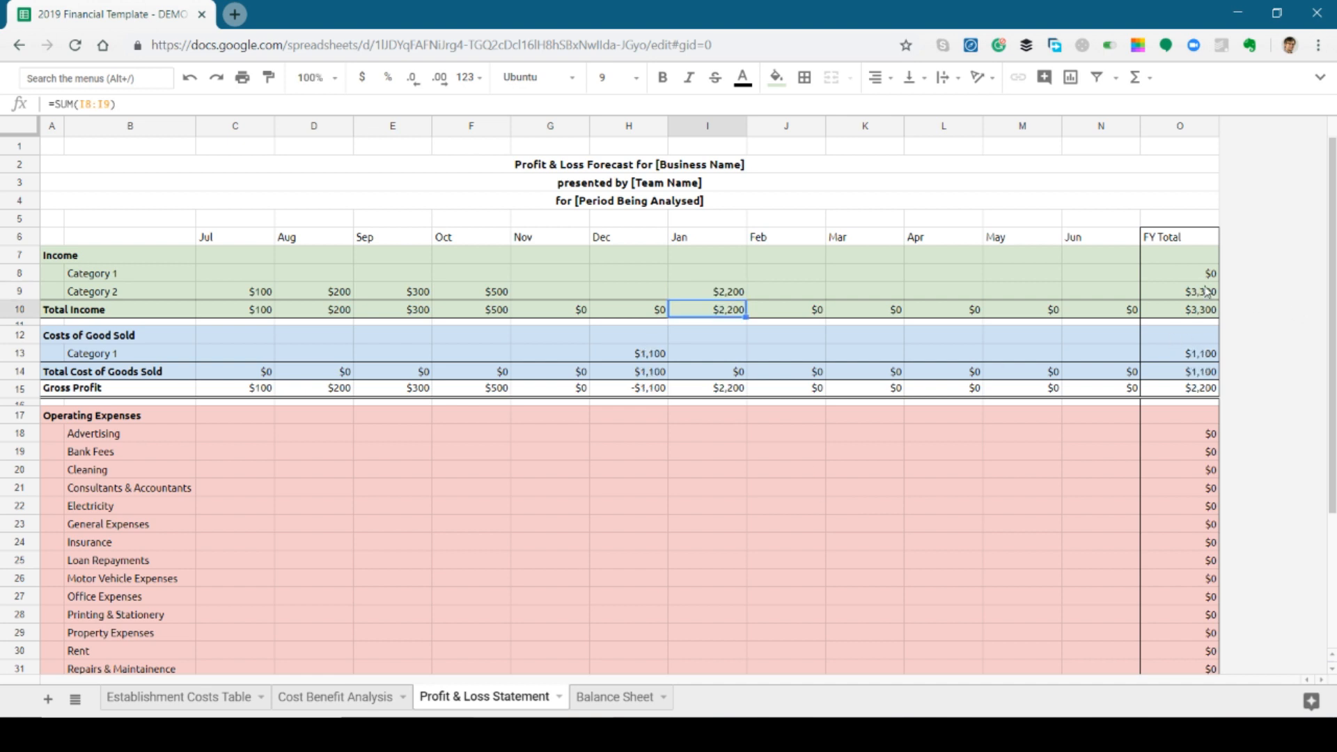
click(644, 359)
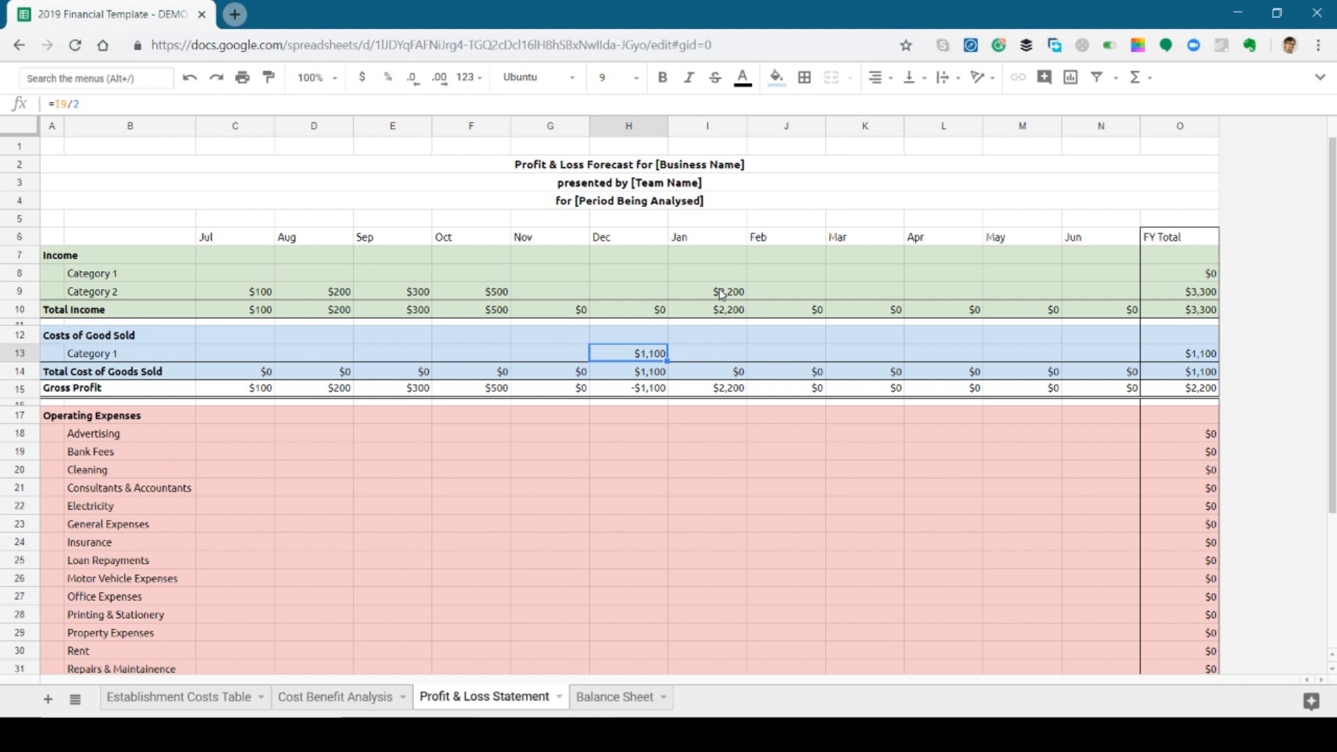
- Enter 4 as the July bank fees under Operating Expenses
click(223, 449)
text(4)
key(Tab)
text(4)
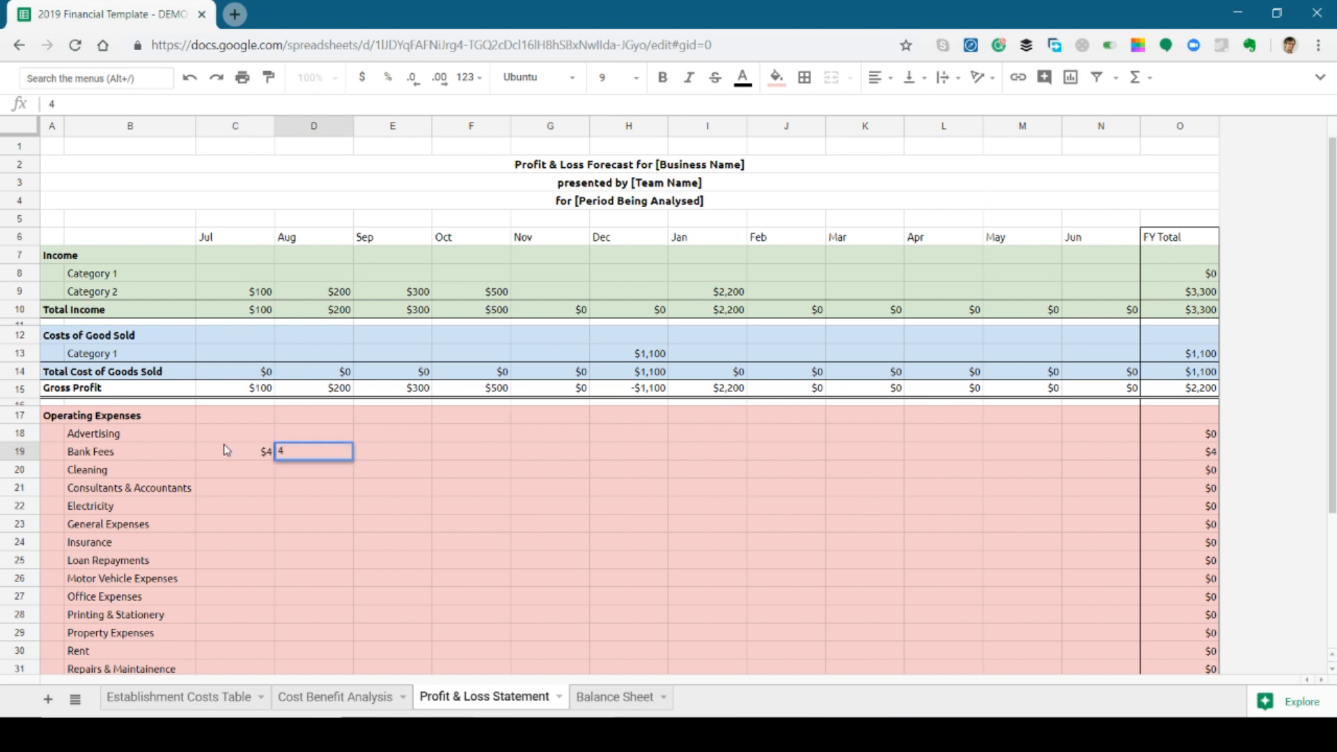
key(Tab)
text(4)
key(Tab)
text(4)
key(Tab)
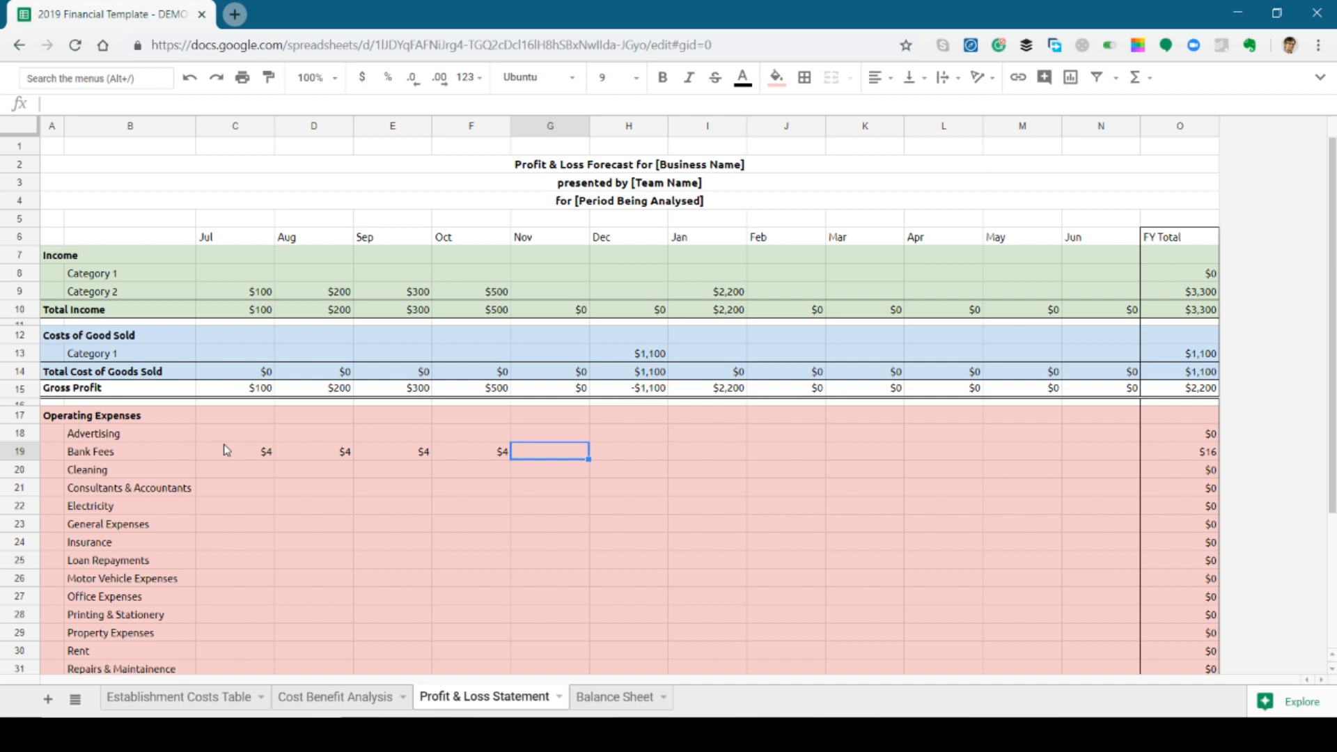
key(ctrl+z)
key(ctrl+z)
key(ctrl+z)
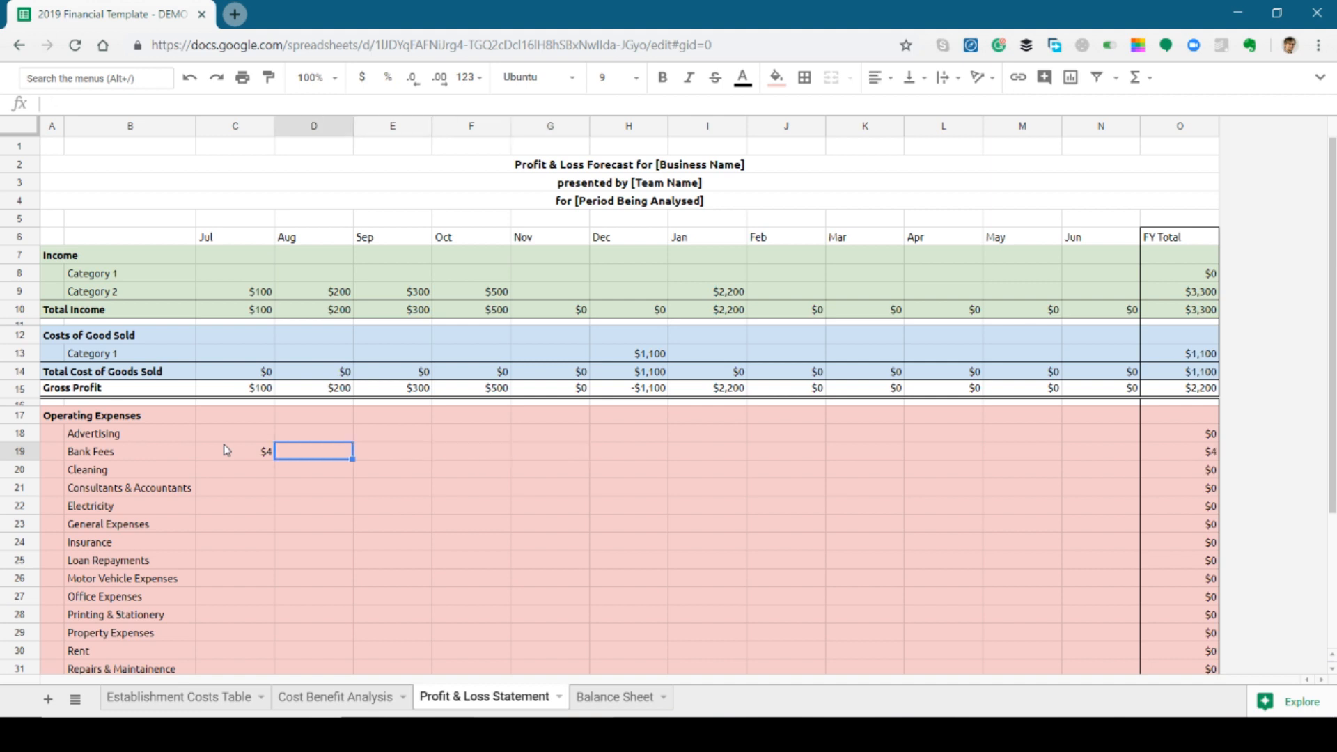
- Fill the July bank fee across the row from August through June
click(227, 449)
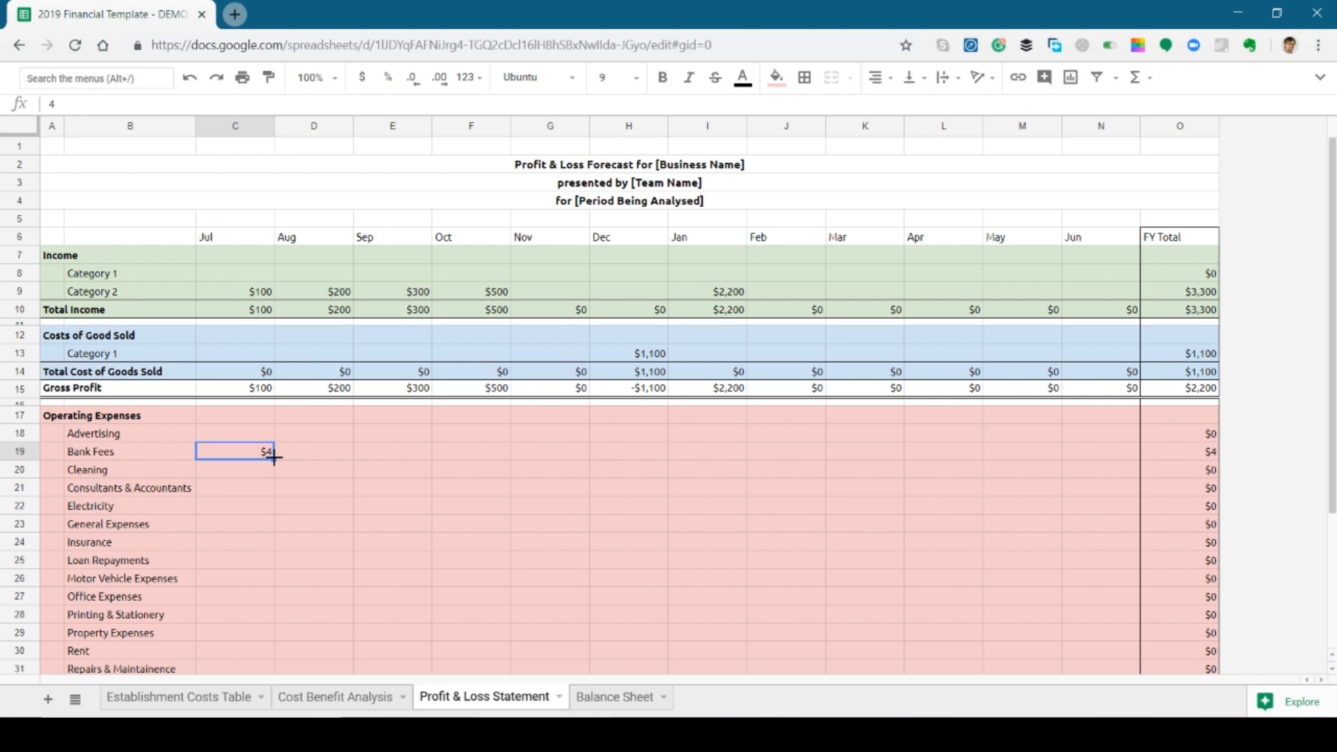
drag(274, 457, 1115, 439)
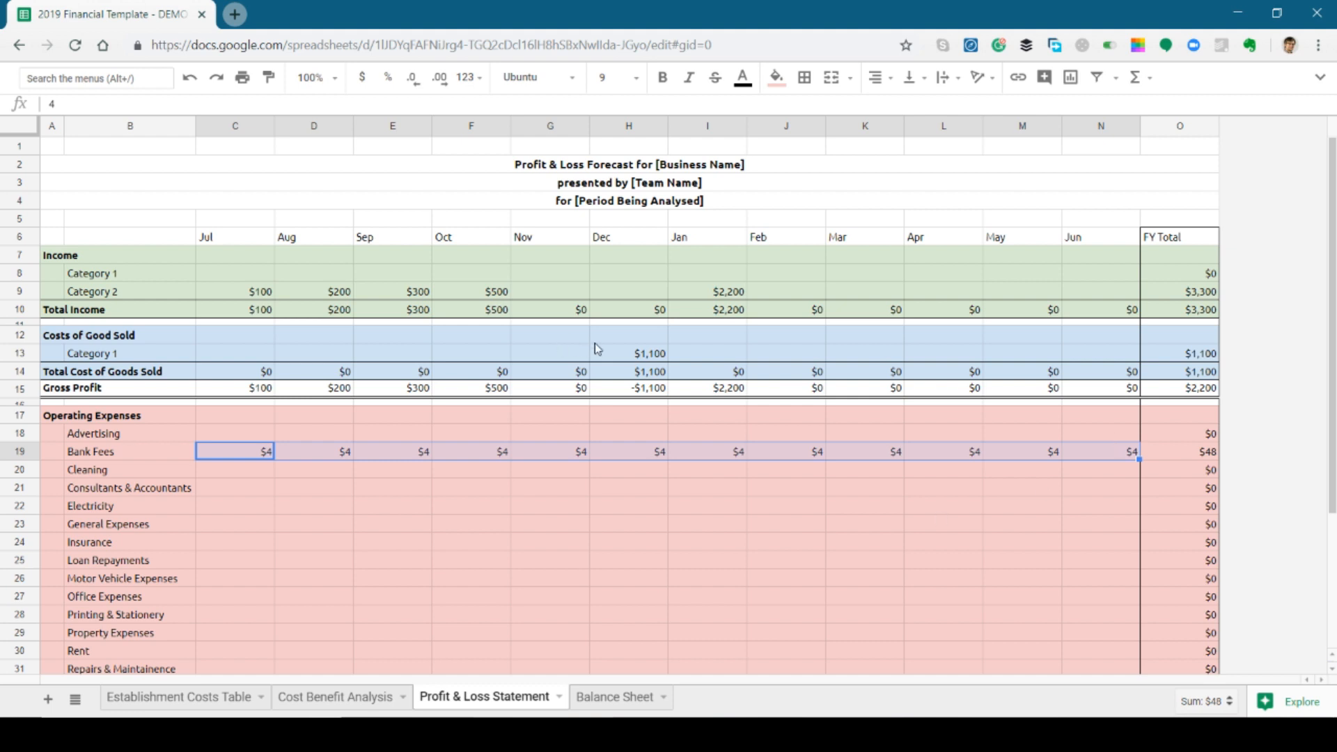
- Fill December's cost of goods sold formula back across Category 1 to July and check the formula in C13
click(616, 356)
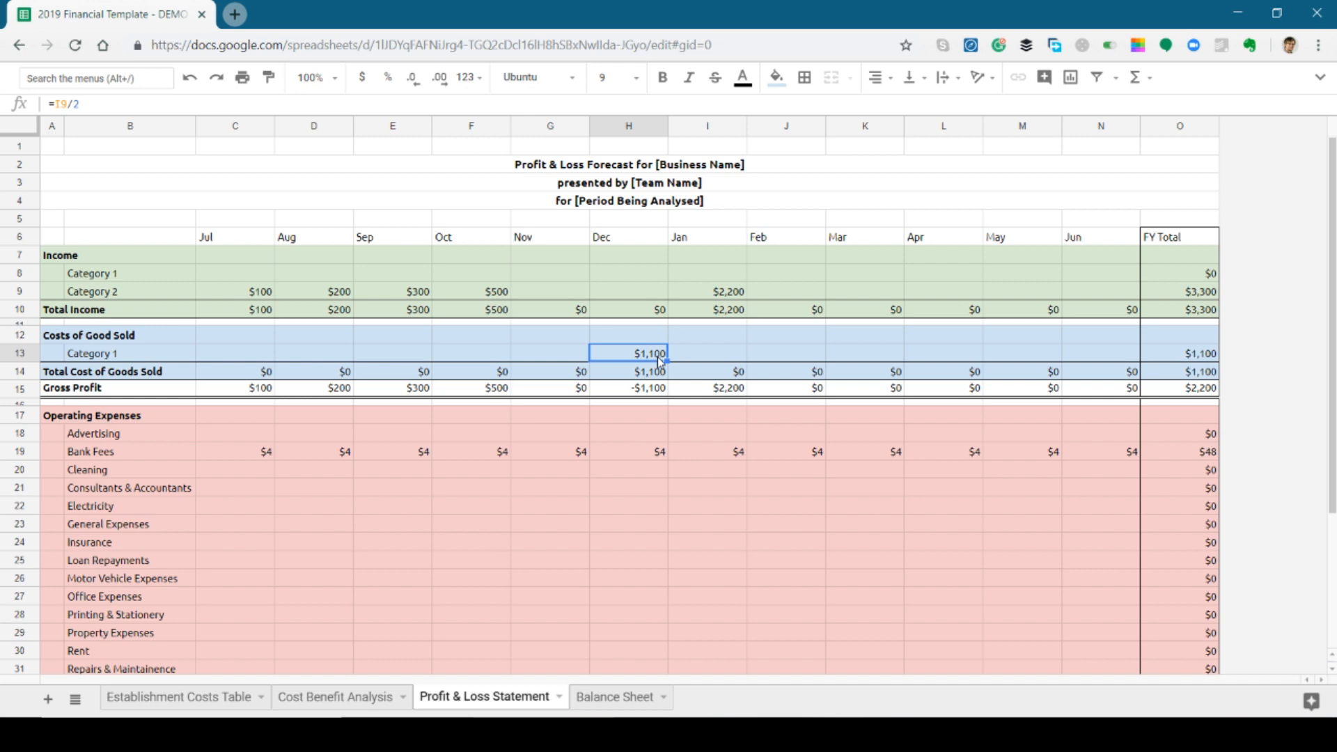
drag(657, 361, 233, 341)
click(239, 358)
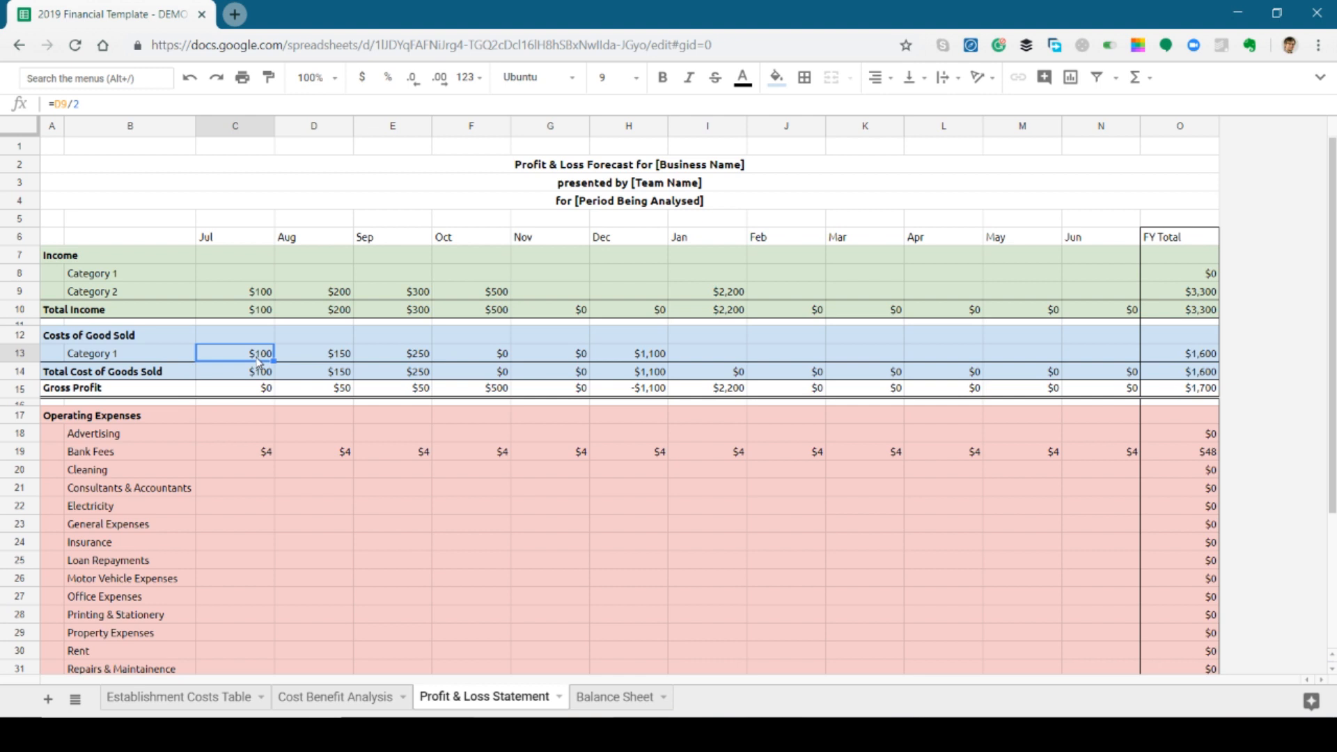
- Insert three blank rows above the month header row of the Profit & Loss Statement
click(32, 231)
drag(31, 232, 29, 273)
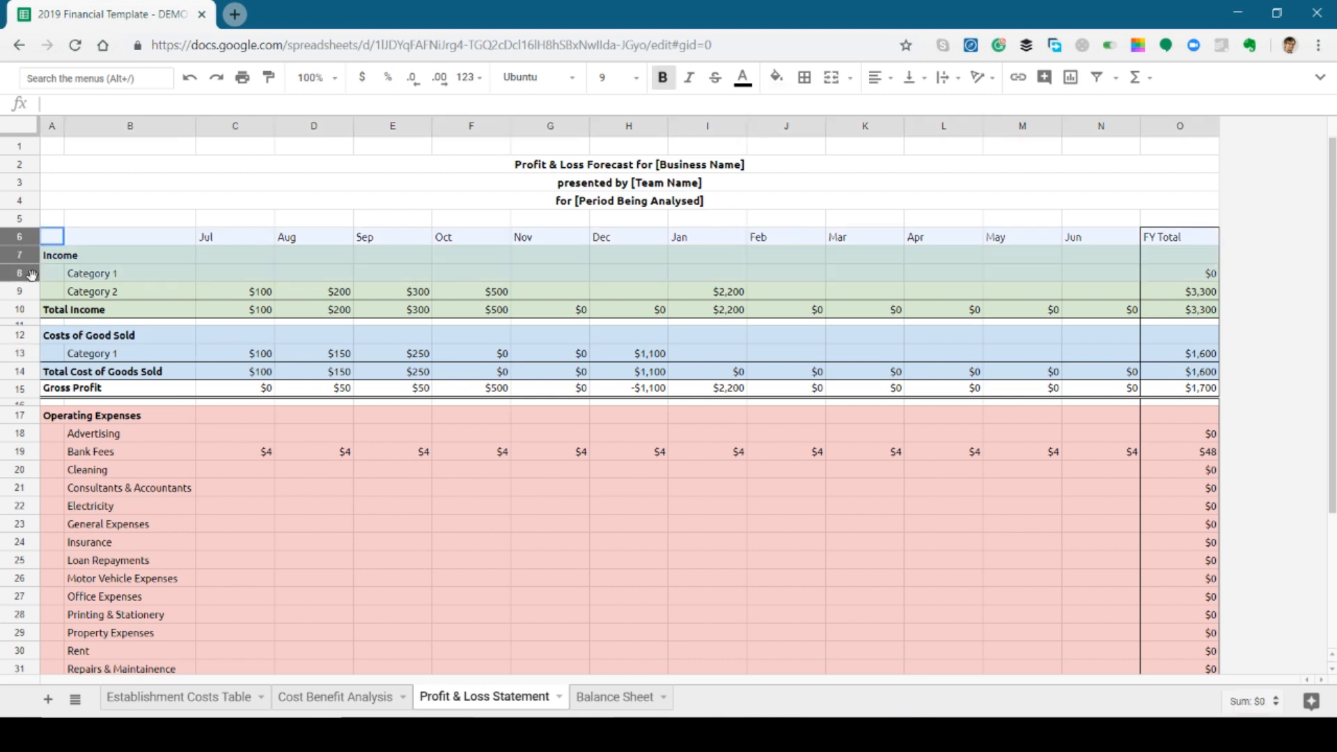
right_click(21, 237)
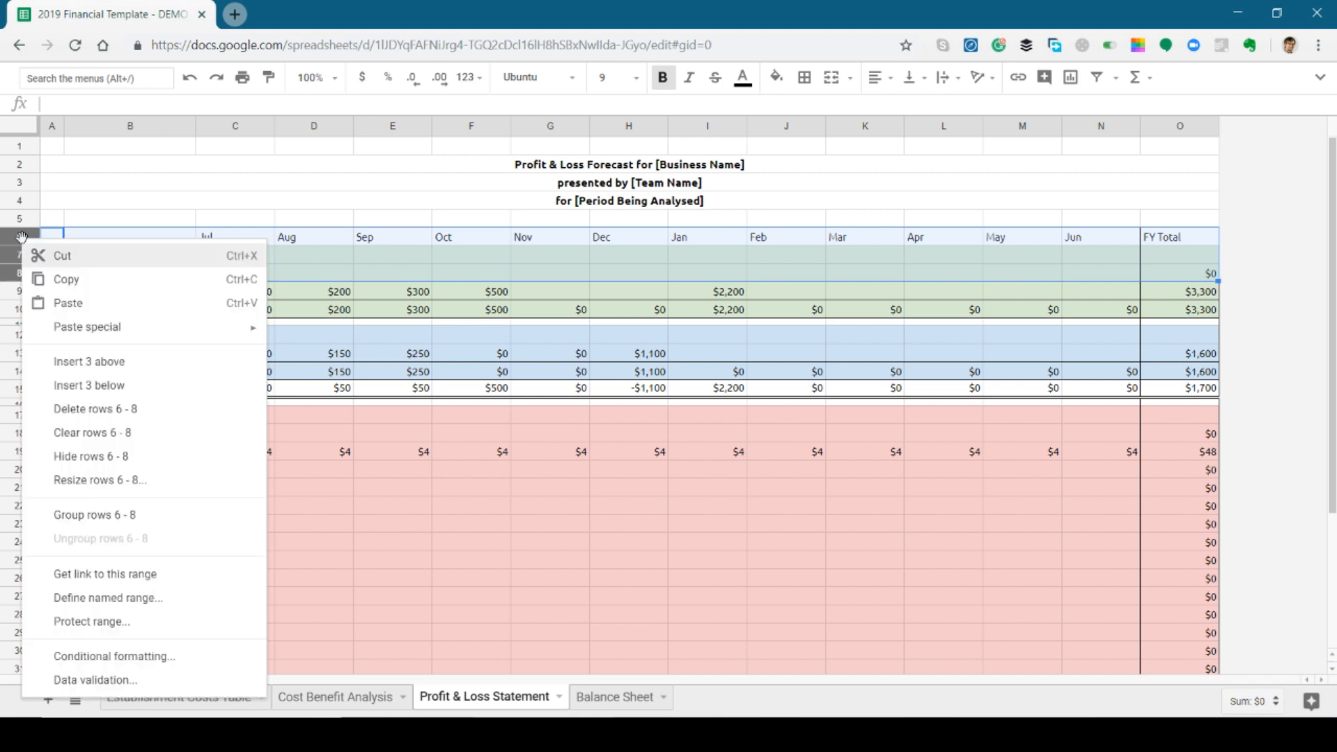
click(141, 373)
- Label the new rows Customers in B6 and Price in B7
click(144, 257)
click(156, 227)
click(155, 237)
text(Cus)
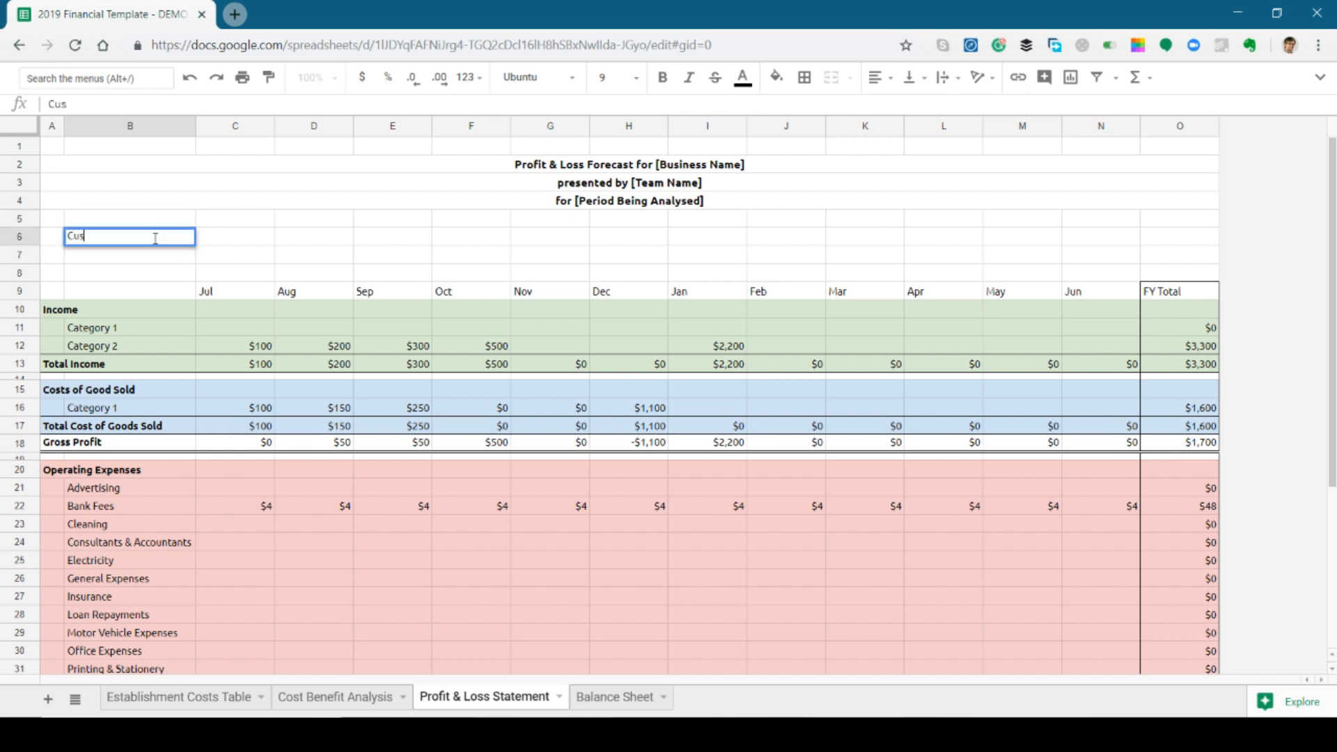
text(tomers)
key(Return)
text(Price)
key(Tab)
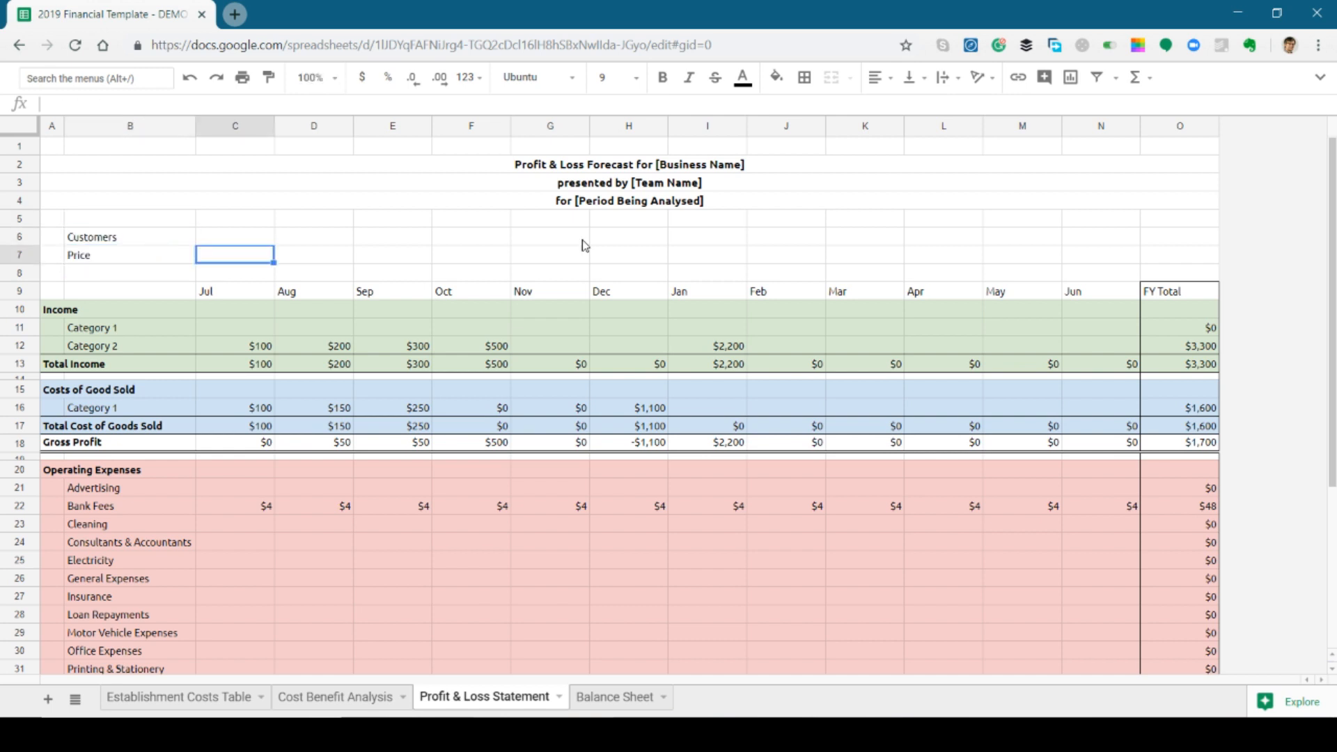
- Enter 1100 customers in I6 and a price of 2 in I7 for January
click(666, 243)
click(671, 243)
text(1100)
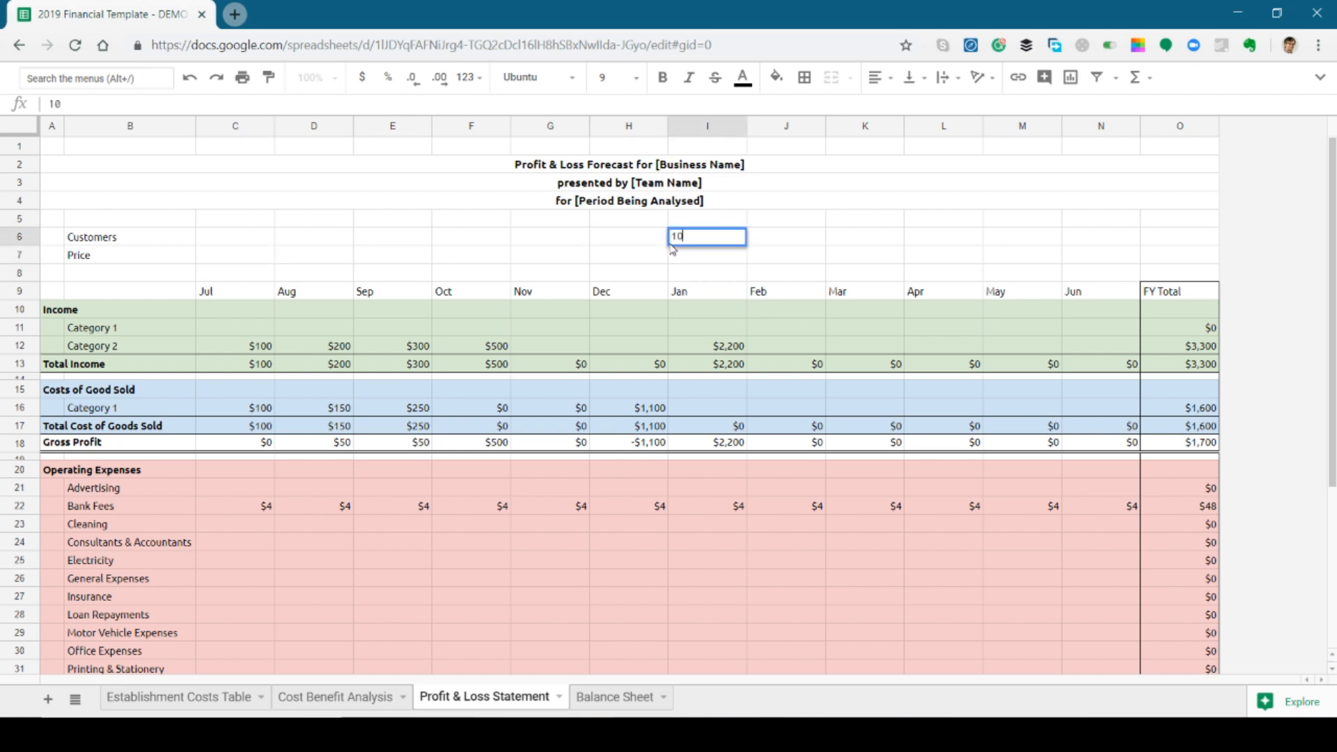
key(Return)
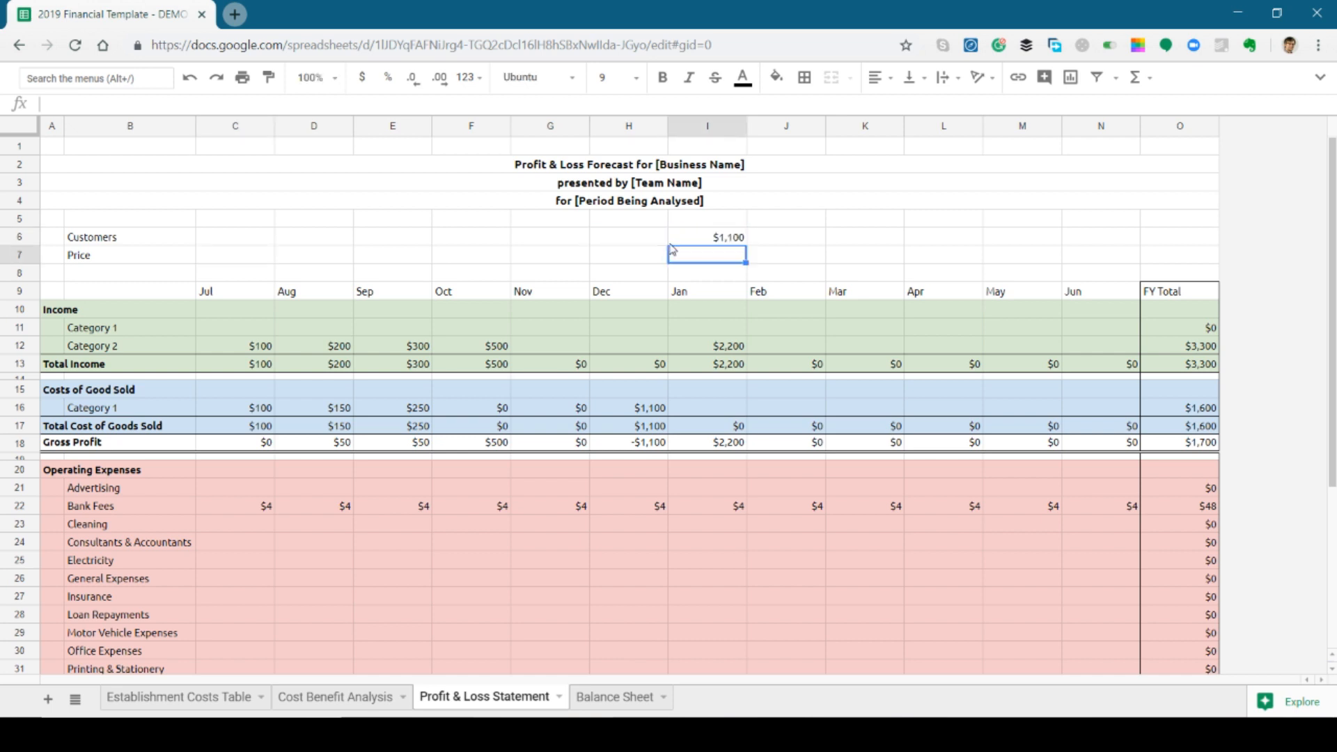
text(2)
key(Return)
- Replace January's Category 2 income in I12 with the formula =I6*I7, multiplying customers by price
key(Down)
key(Down)
key(Down)
key(Down)
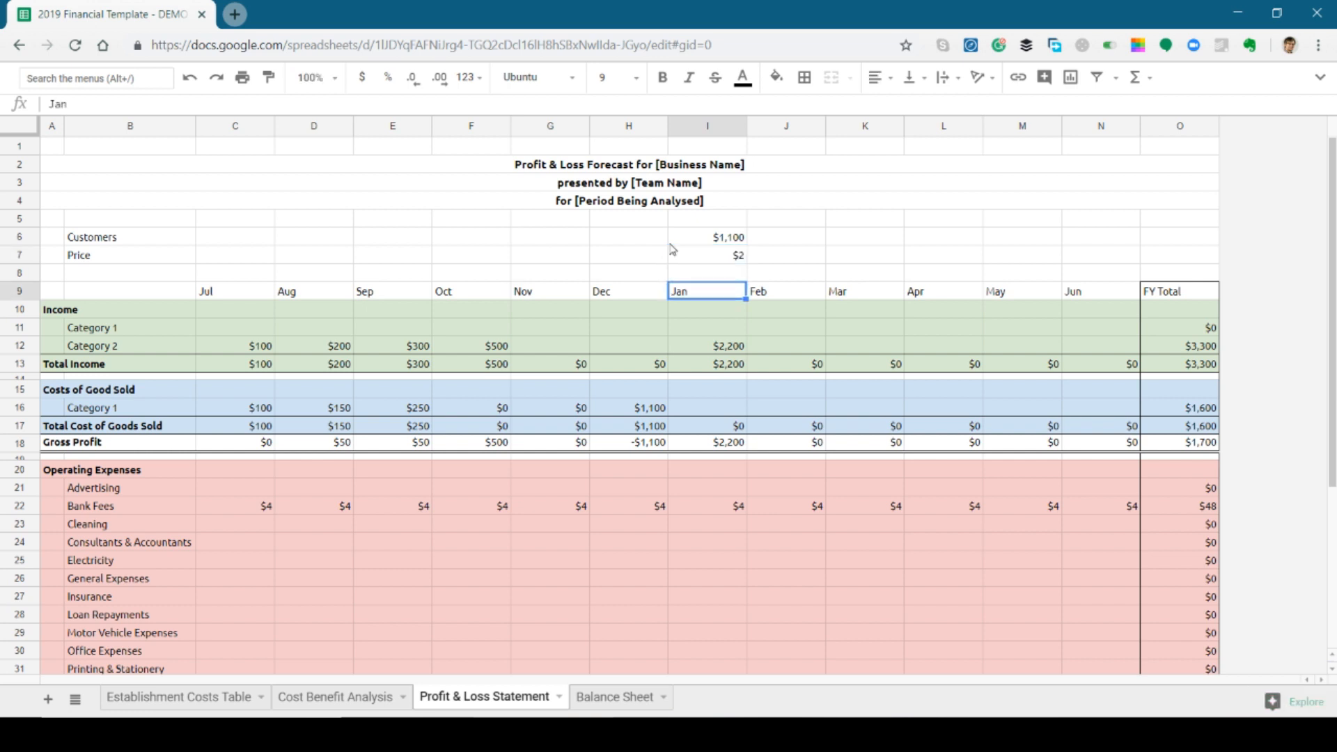
text(=)
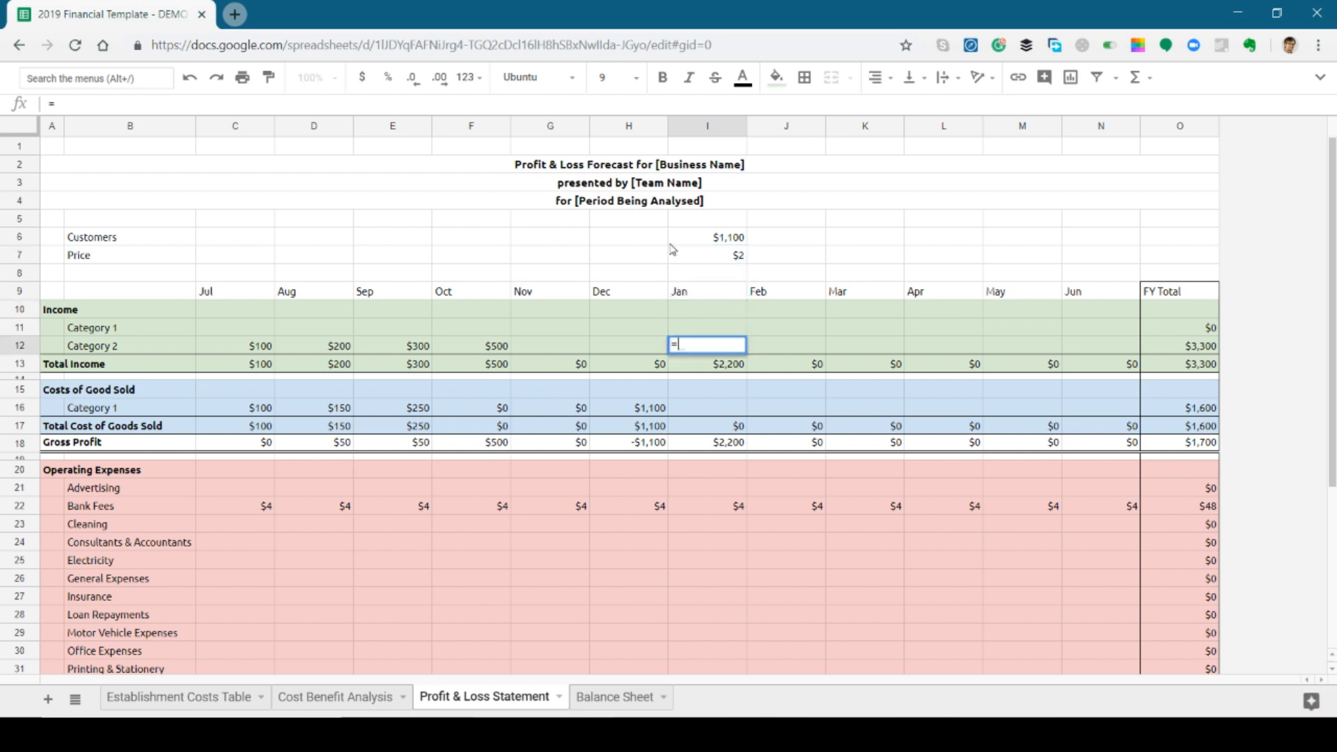
click(720, 243)
text(*)
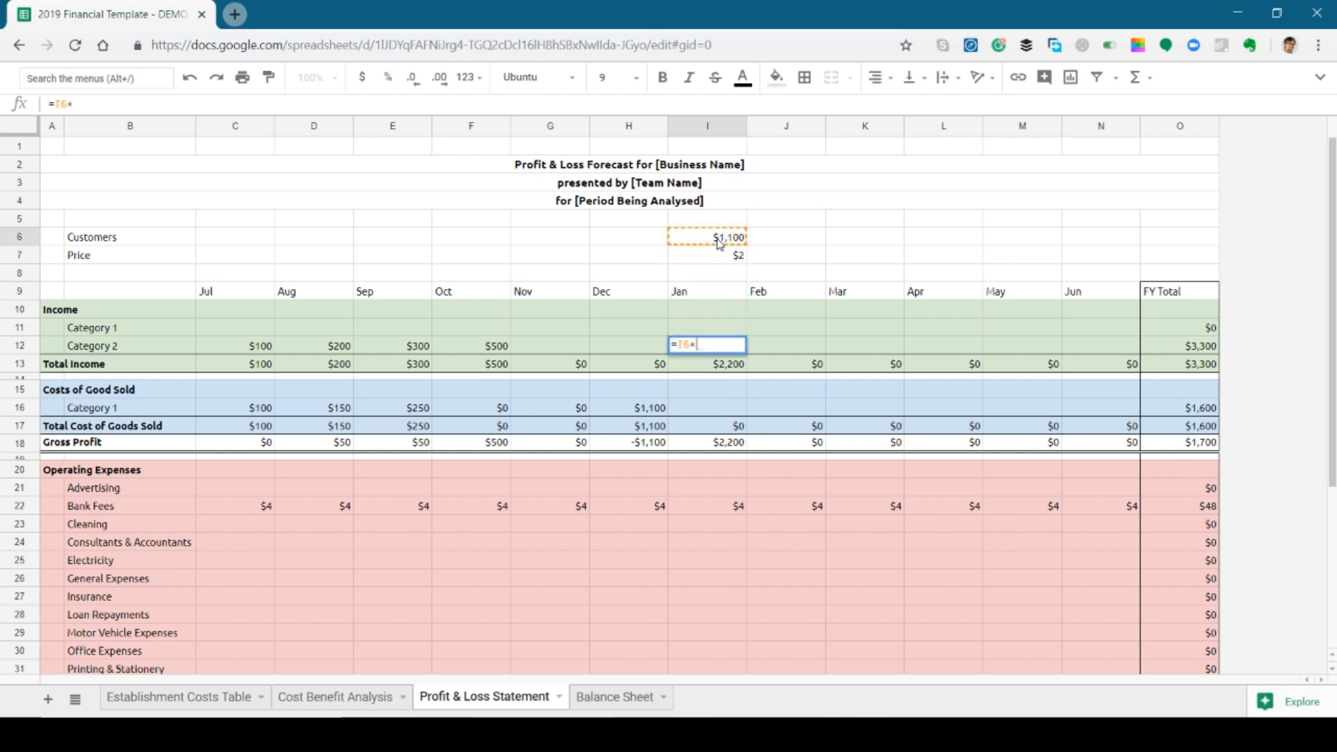
click(718, 260)
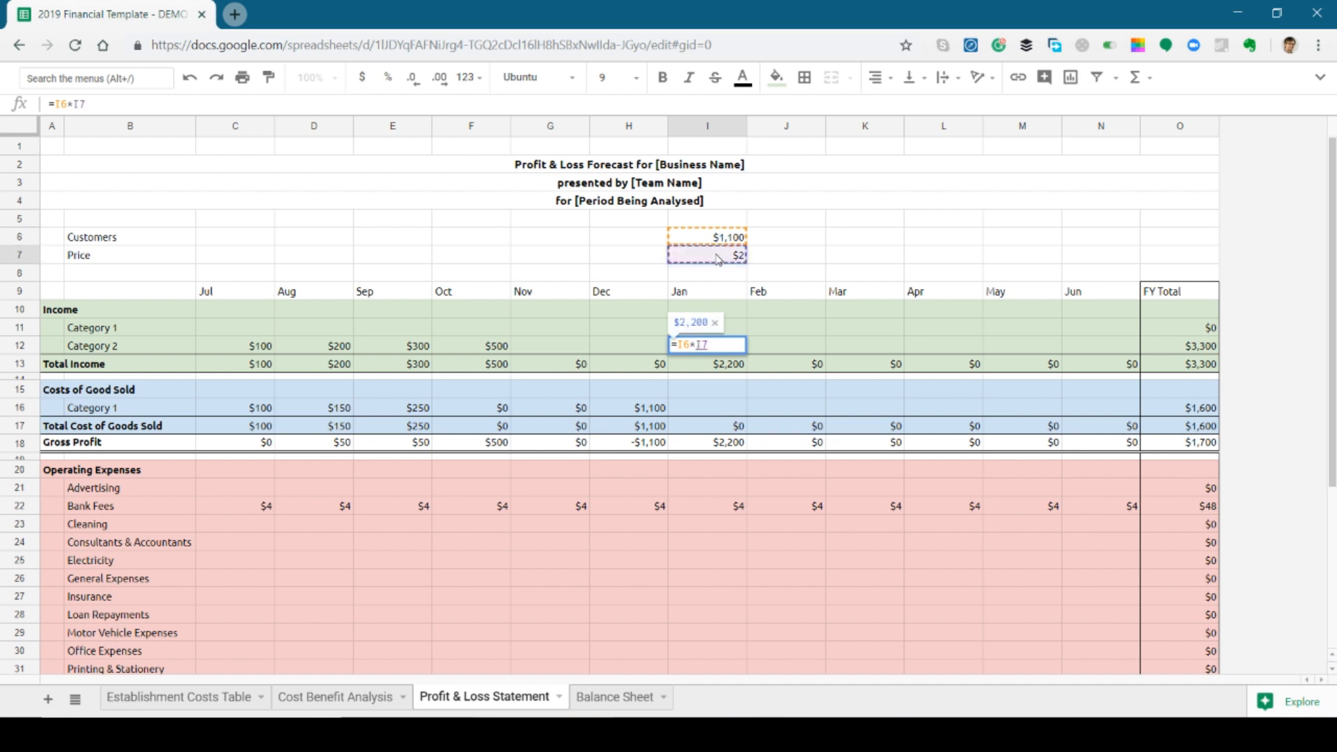
key(Return)
key(Up)
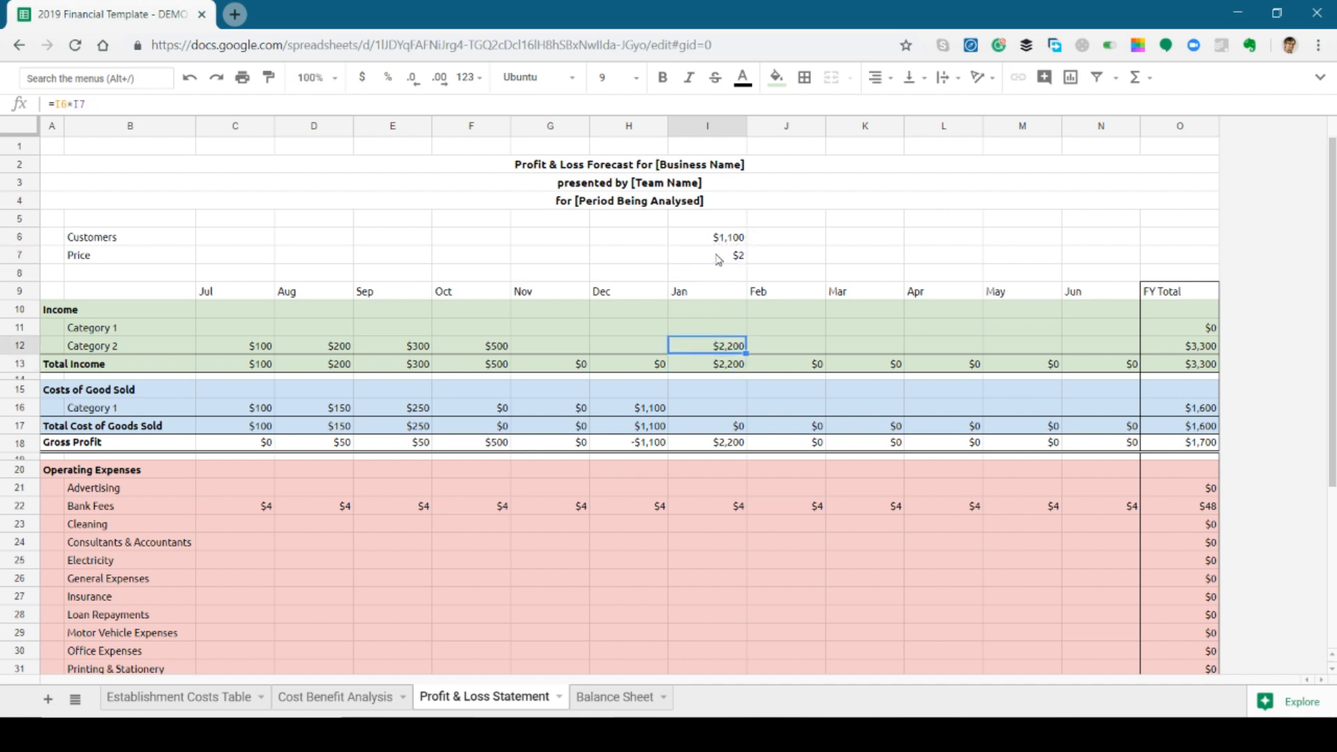
- Set January's customers to 1500 and check the dependent Category 2 income formula in I12
click(718, 260)
click(721, 242)
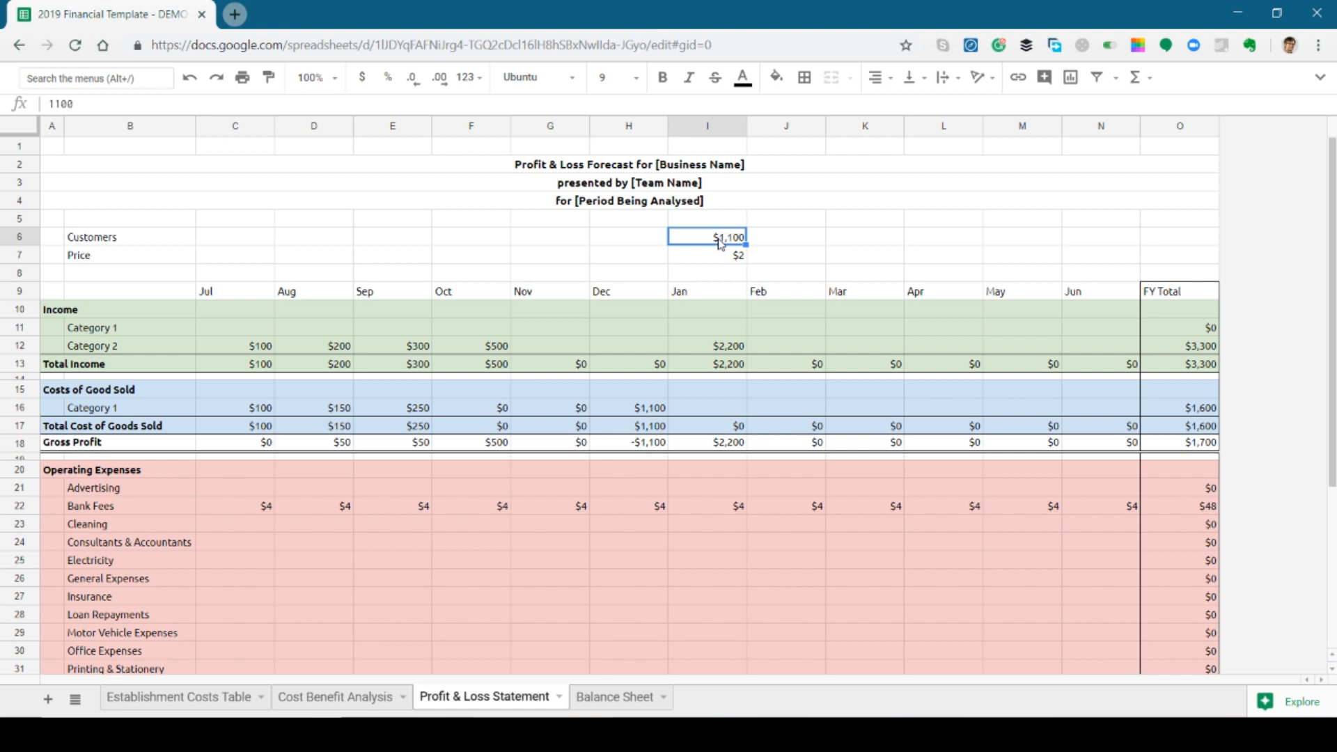
text(1500)
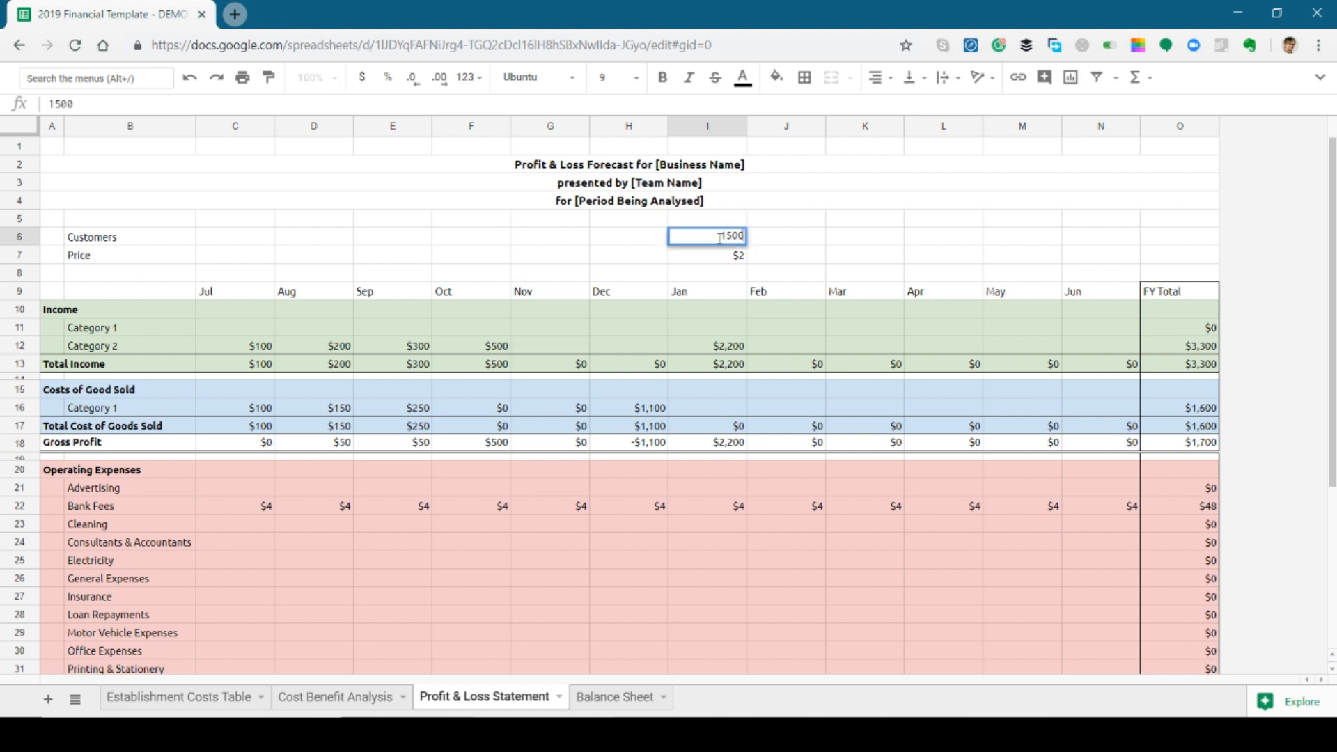
key(Tab)
click(720, 242)
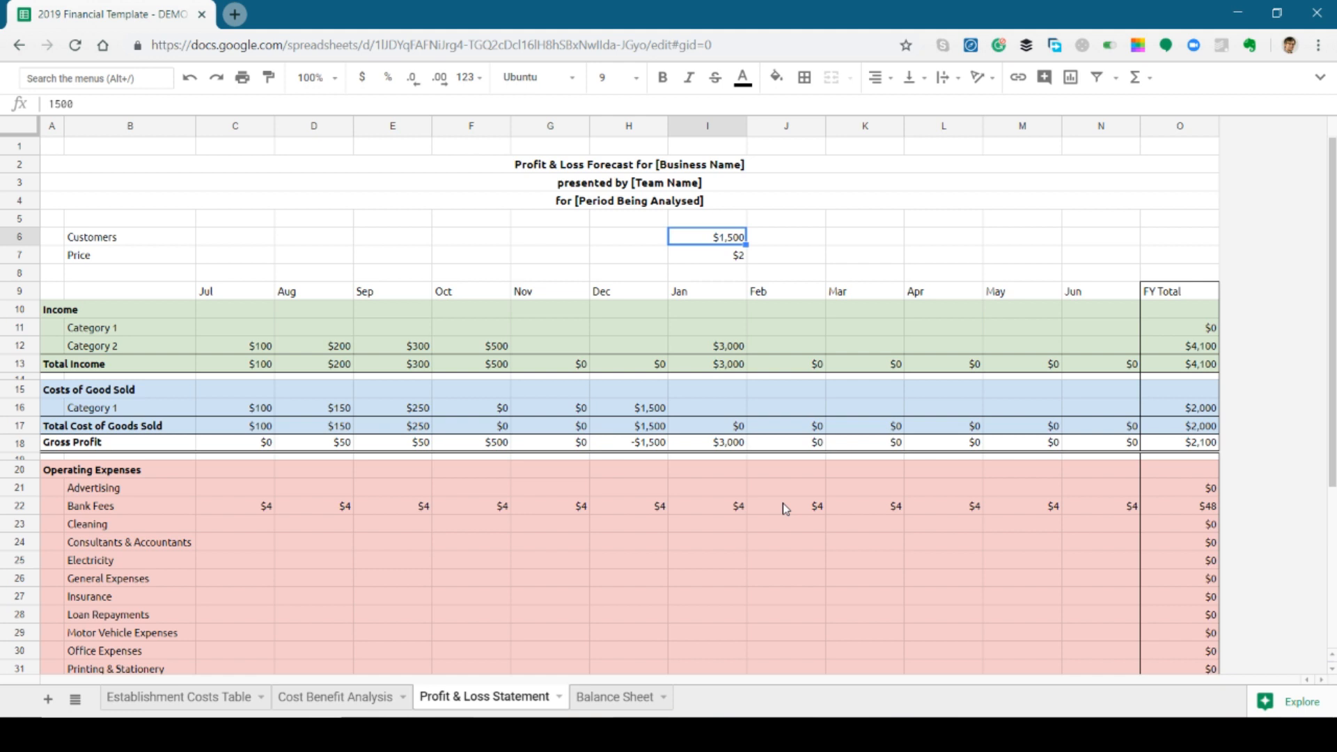
click(738, 352)
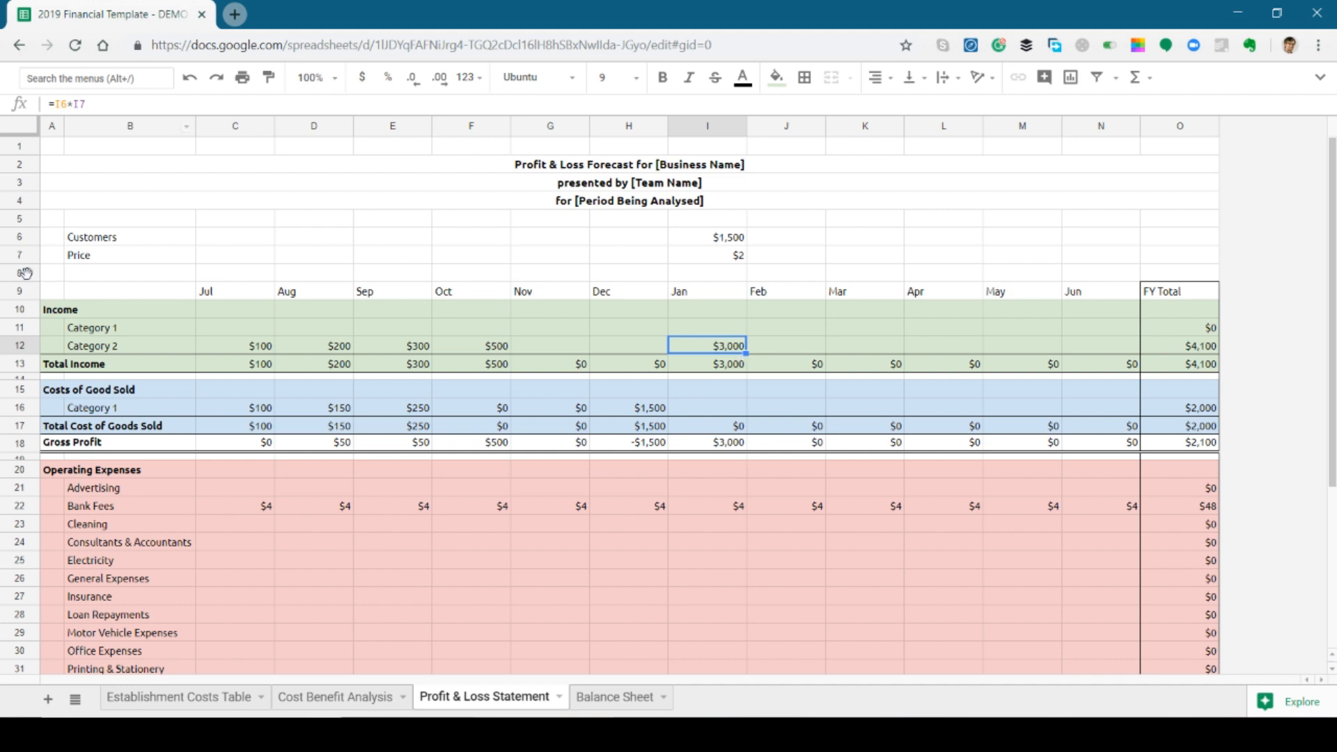
- Hide rows 6 to 8 holding the customer and price inputs, and check January's Category 2 income formula
drag(30, 280, 27, 234)
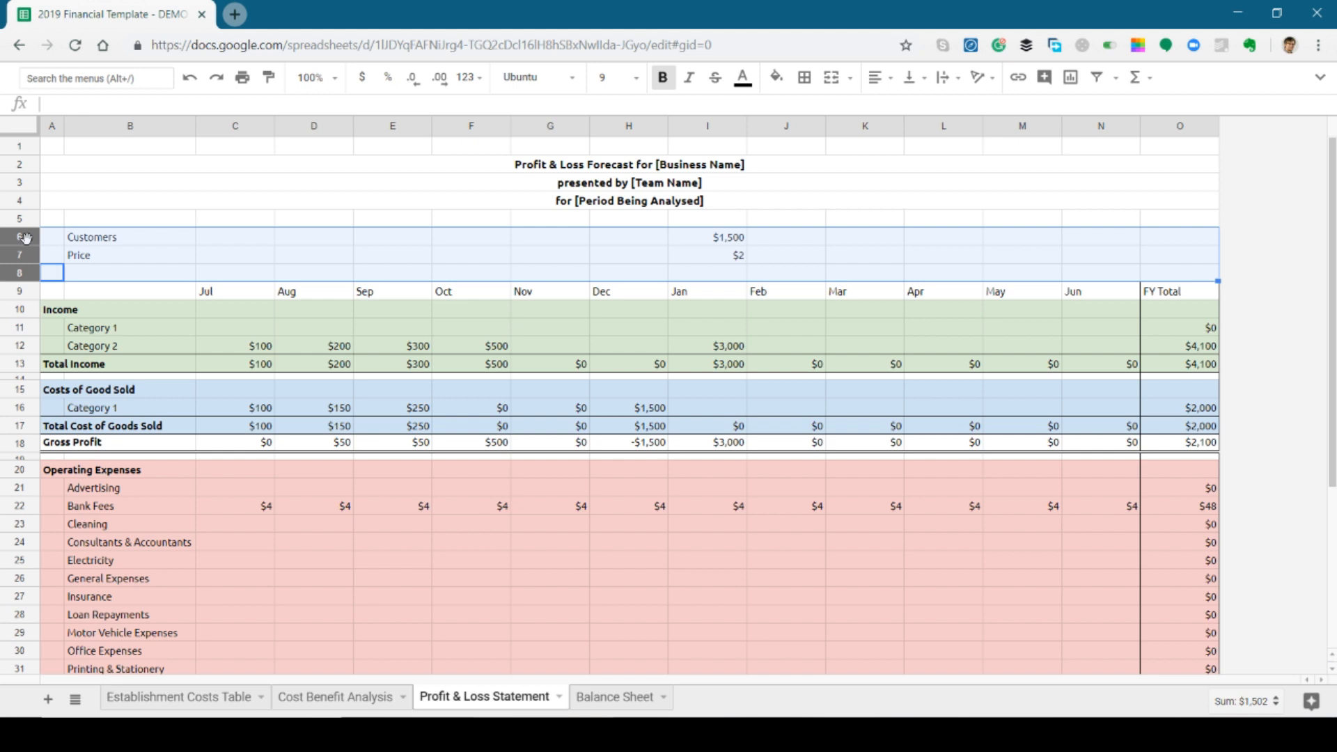
right_click(27, 238)
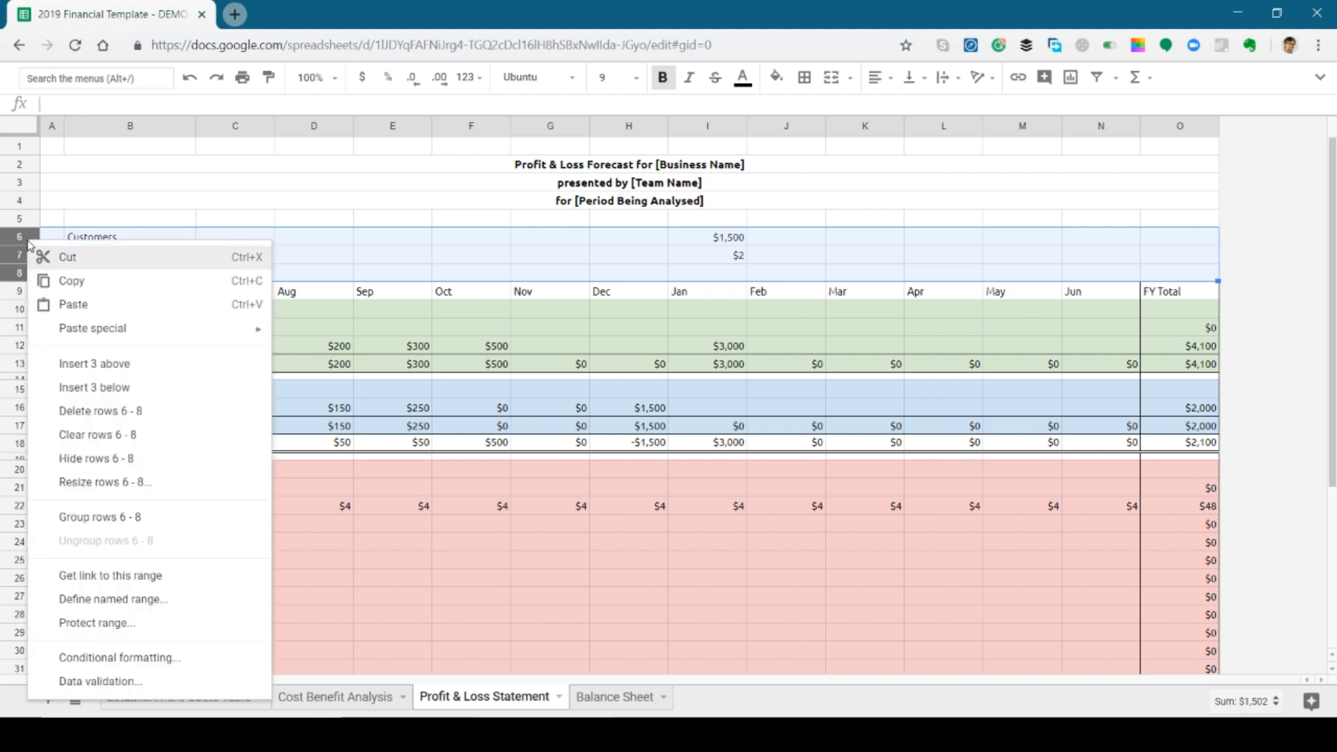
click(152, 459)
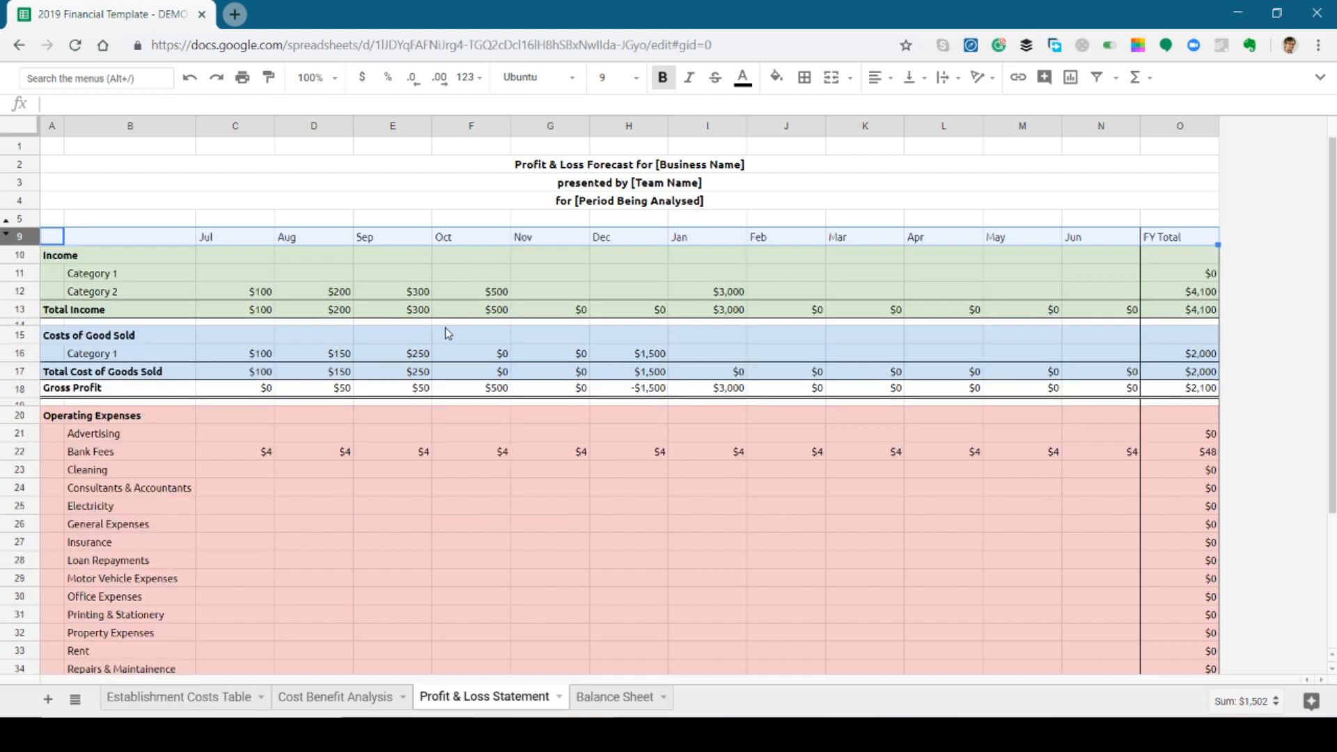
click(684, 256)
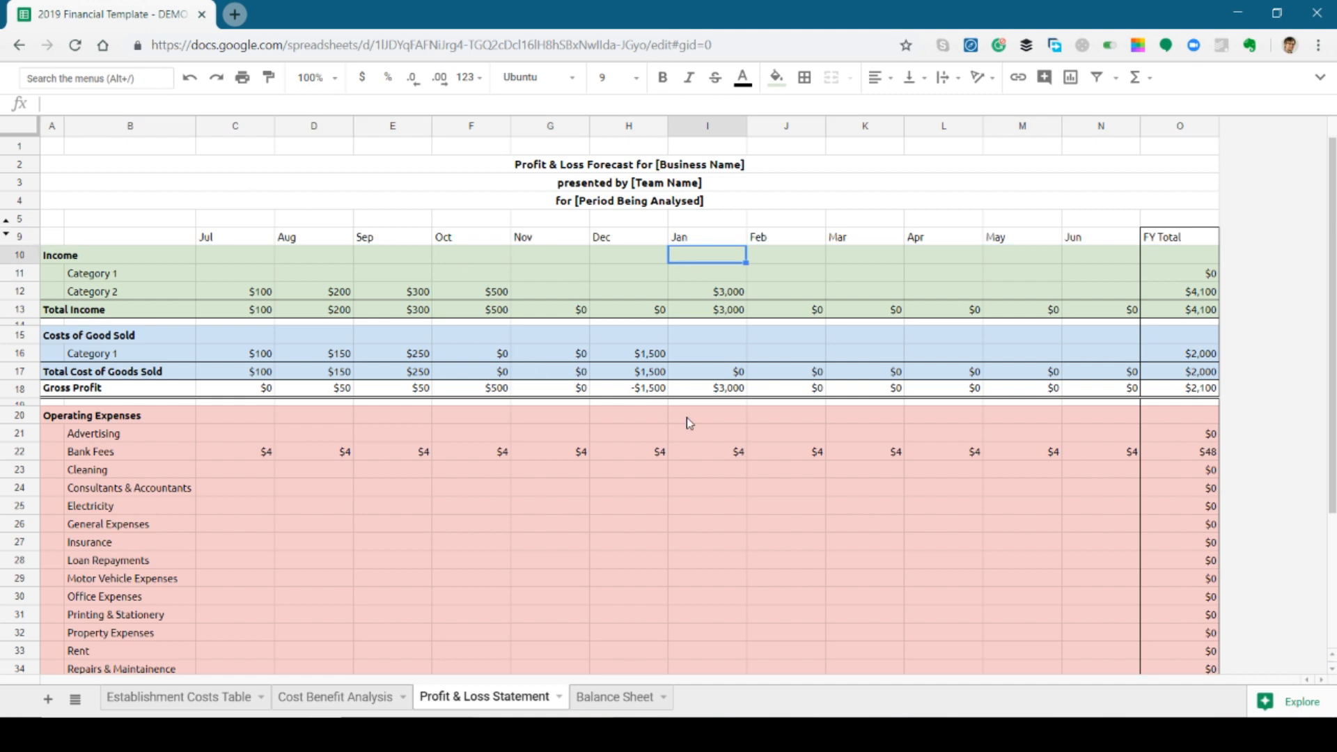
key(Down)
key(Down)
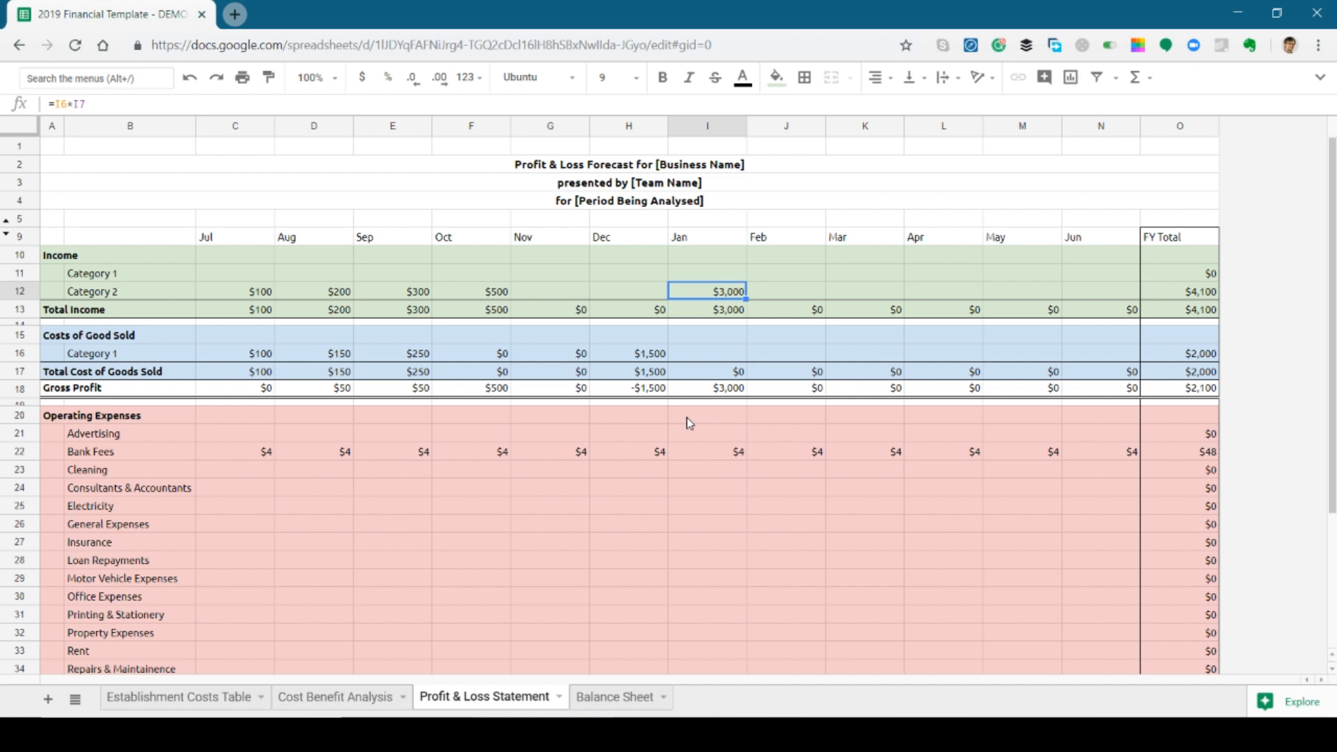